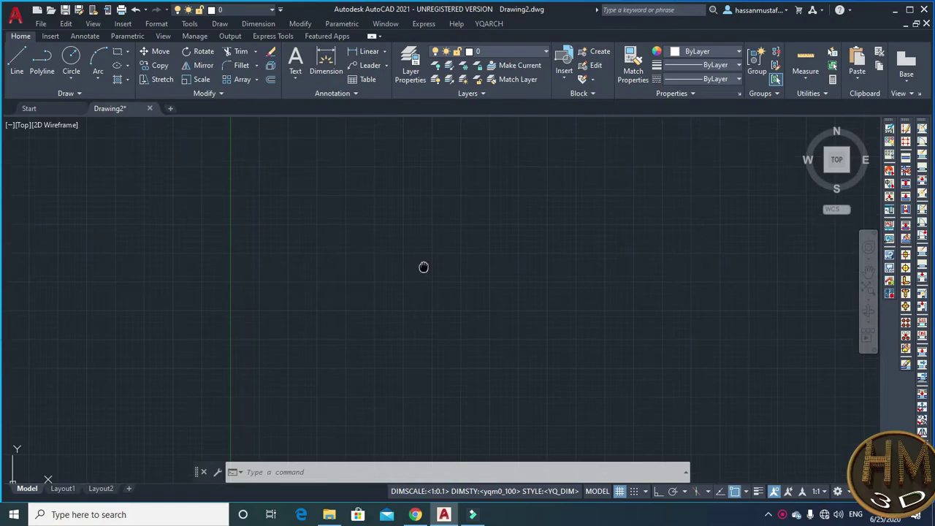
Pan the empty drawing and browse the YQArch menus without choosing anything
mouse_move(422, 271)
middle_down()
mouse_move(413, 260)
mouse_move(421, 247)
middle_up()
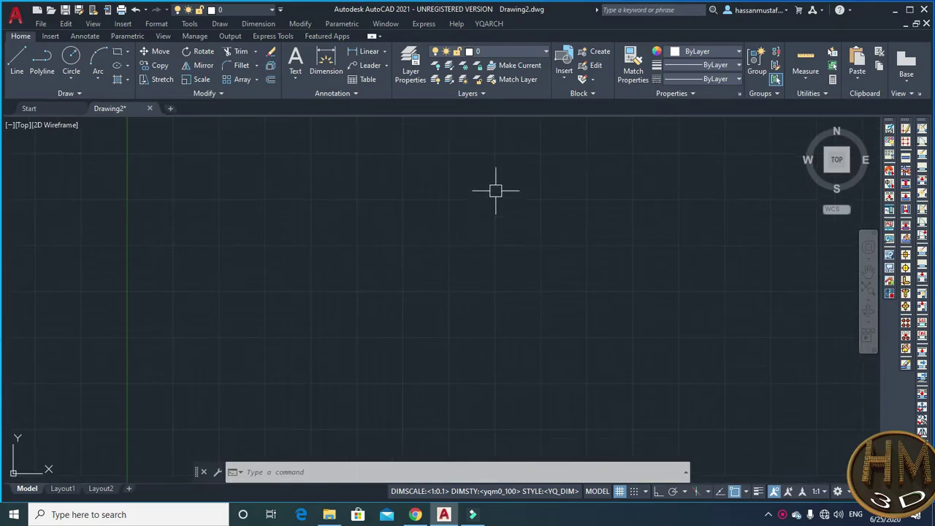
key(Escape)
click(489, 24)
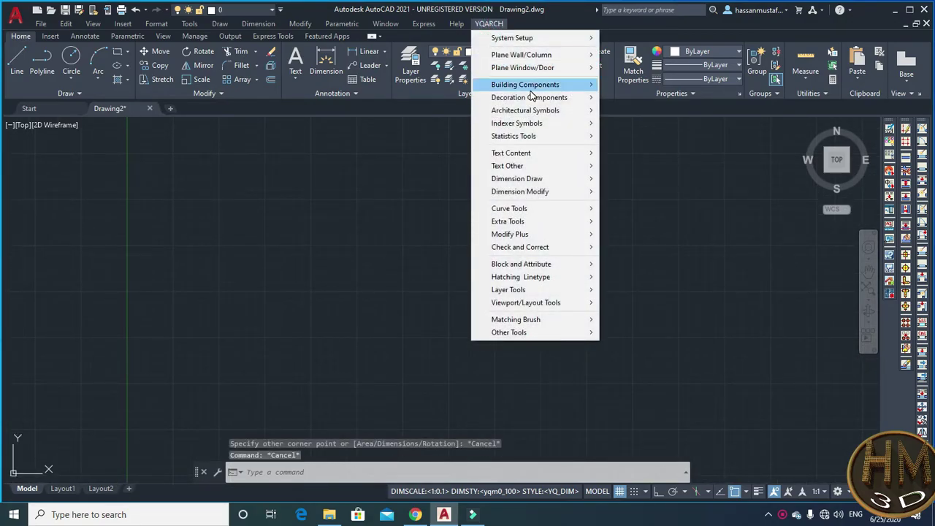
mouse_move(529, 97)
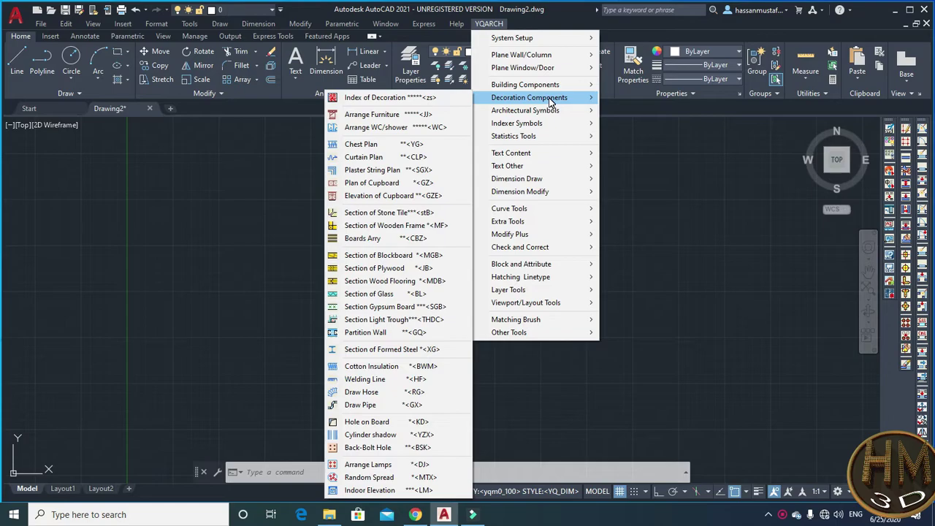
key(Escape)
key(Escape)
key(Escape)
key(Escape)
middle_drag(428, 191, 414, 169)
middle_drag(406, 225, 381, 219)
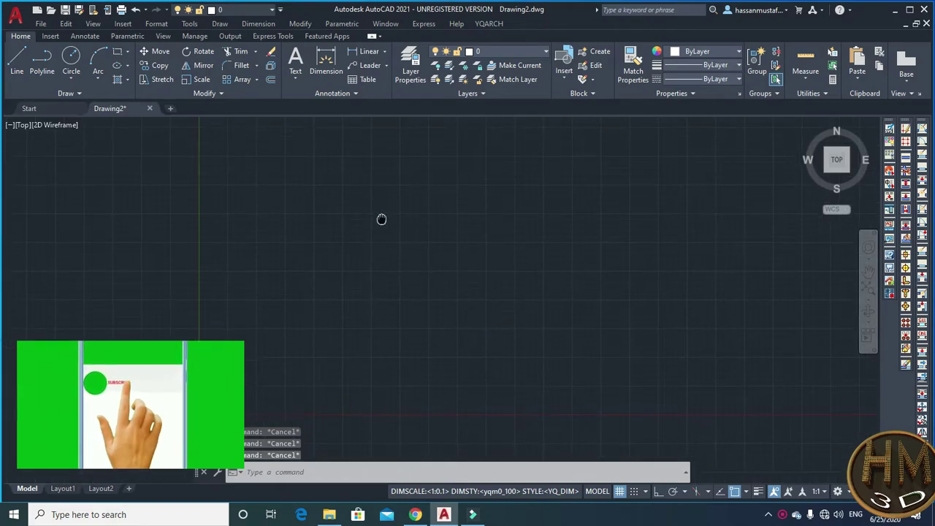
middle_drag(371, 229, 378, 215)
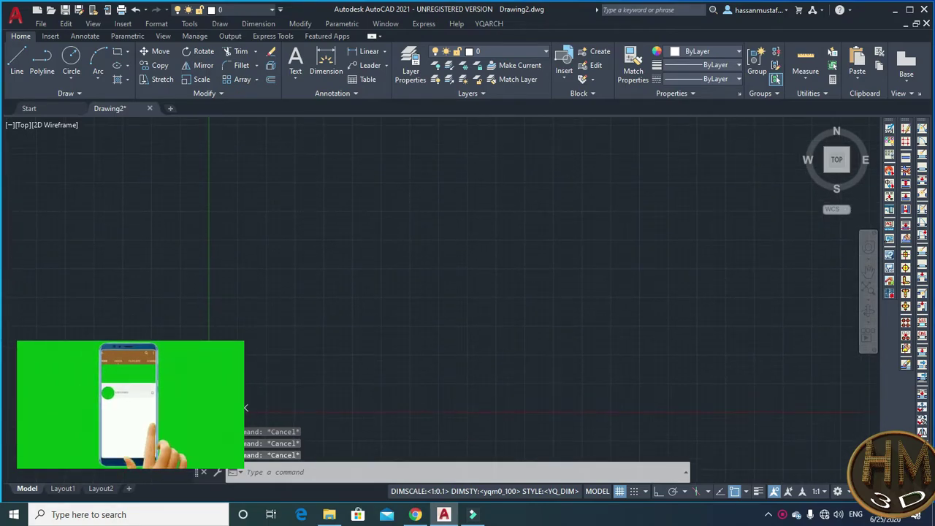
mouse_move(373, 249)
middle_down()
mouse_move(379, 238)
mouse_move(366, 246)
middle_up()
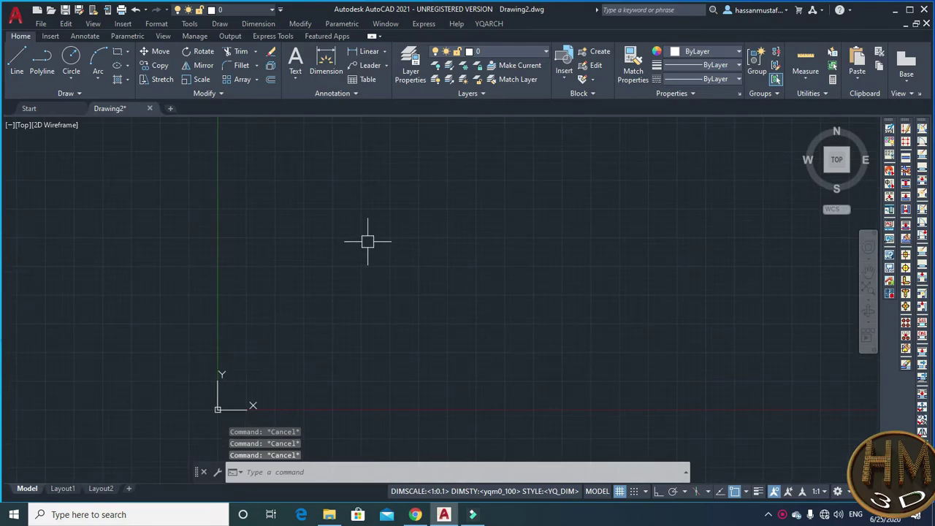
Abandon a stray rectangle and set the YQArch drawing units to metres
text(rec)
key(Return)
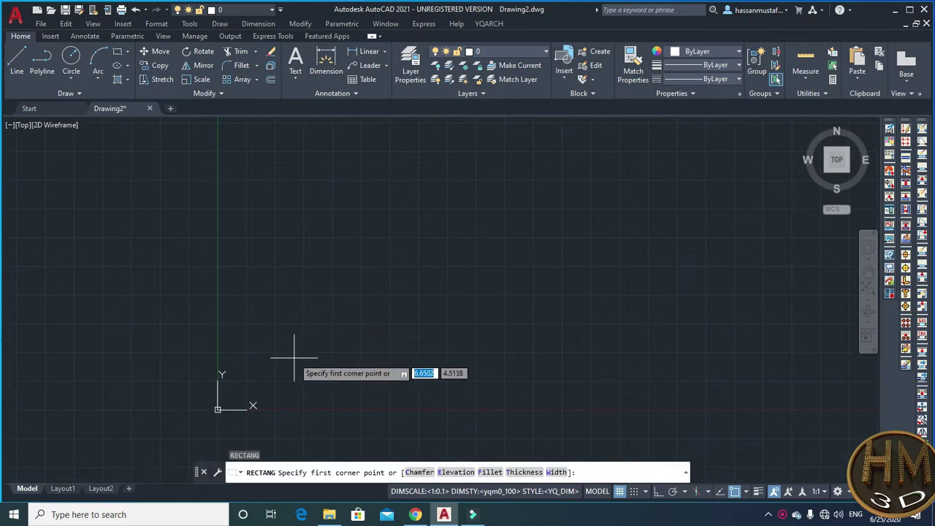
click(293, 358)
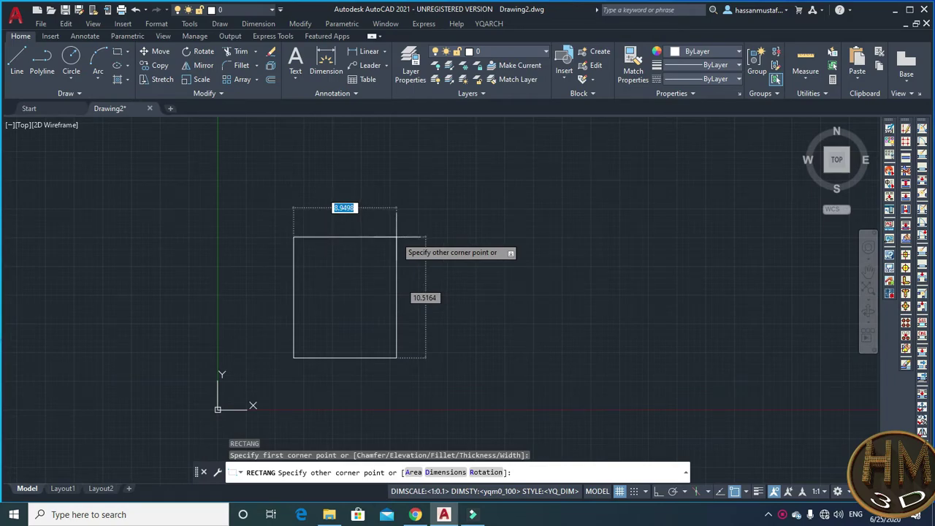
key(Escape)
scroll(409, 226, up, 3)
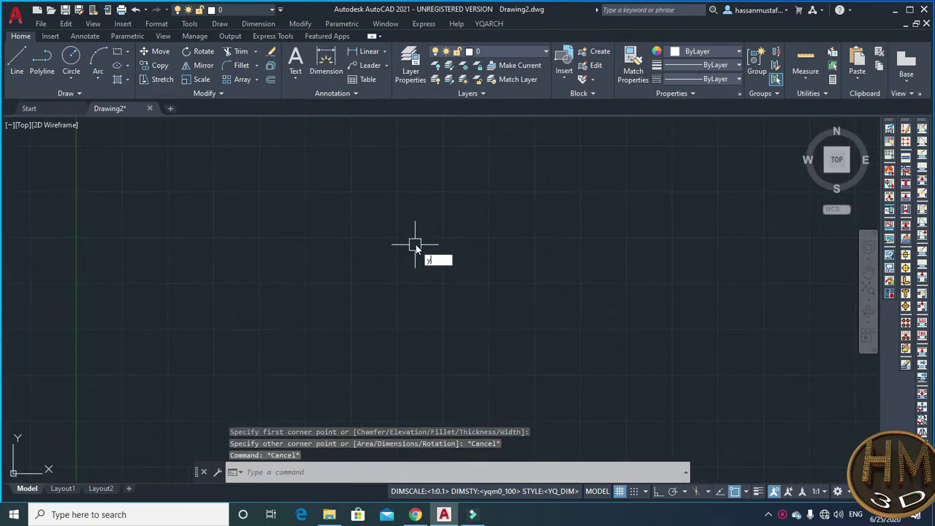
text(YQ)
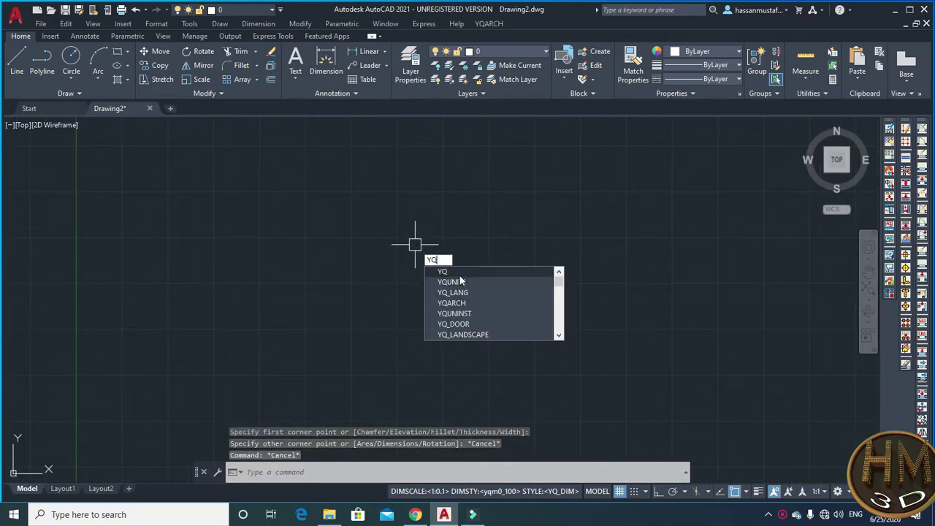
key(Return)
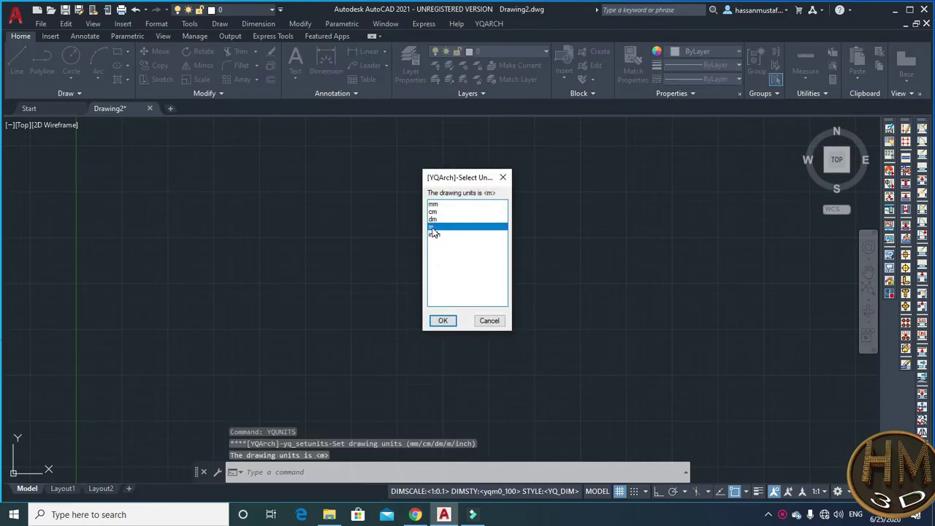
click(442, 319)
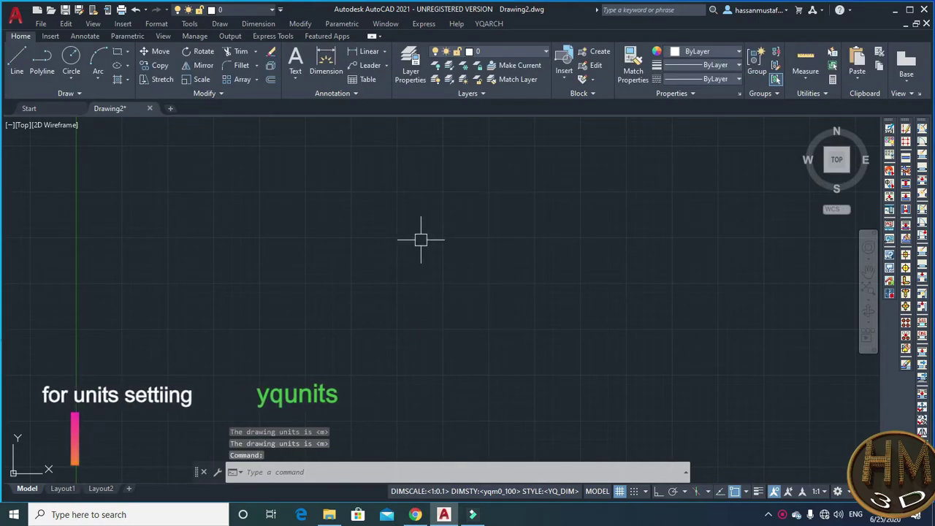
Set the YQArch drawing scale to 1:0.1 via SD, skipping symbol selection
text(sd)
key(Return)
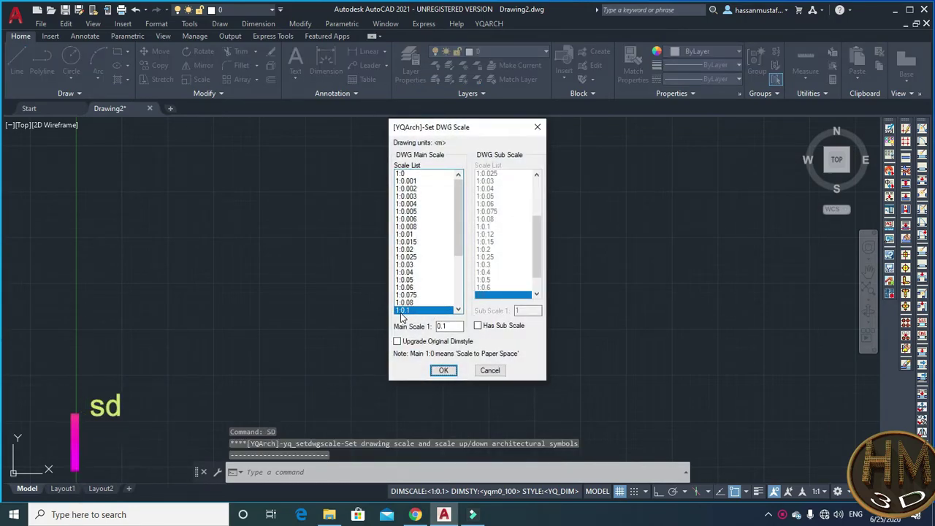
click(443, 371)
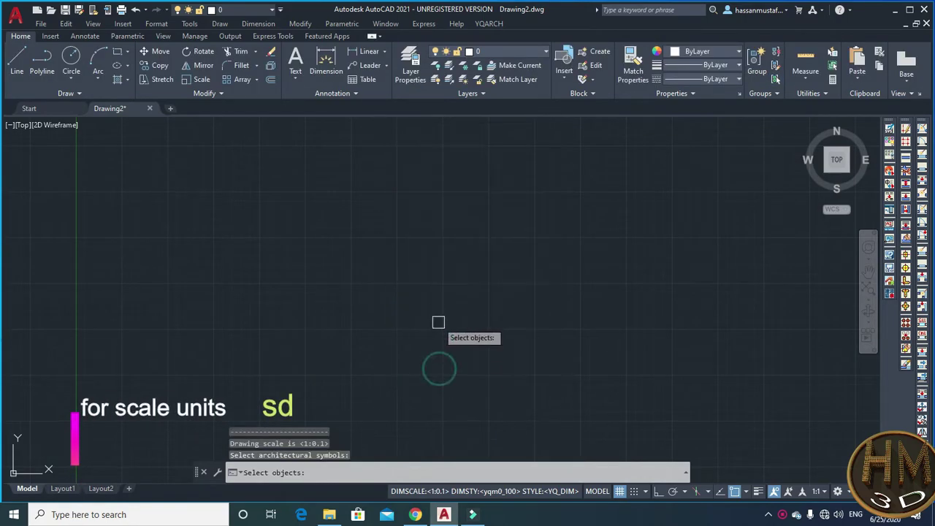
key(Return)
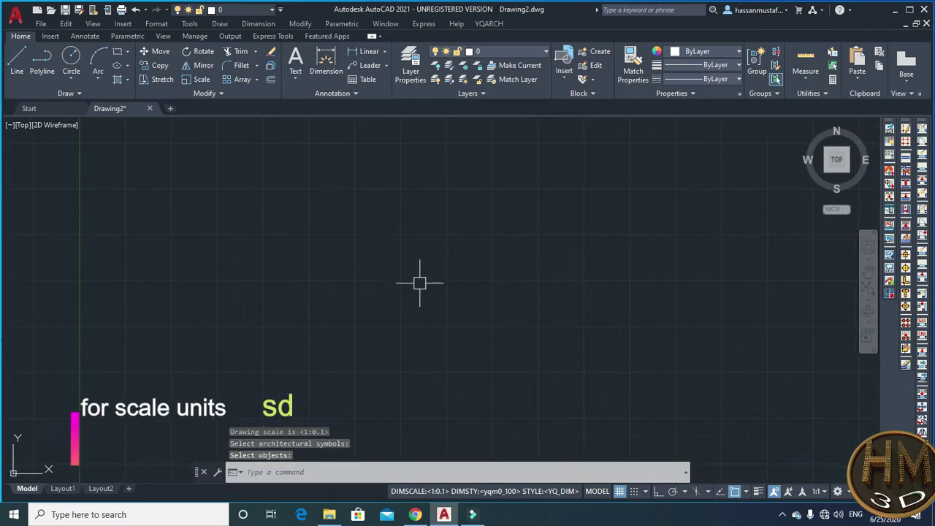
Draw the first room as a 4 by 5 rectangle
text(rec)
key(Return)
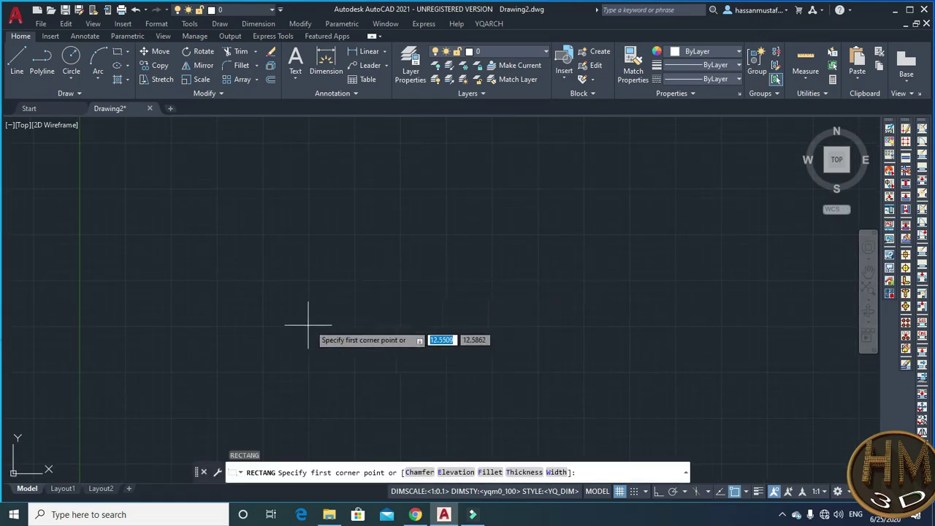
click(235, 344)
text(d)
key(Return)
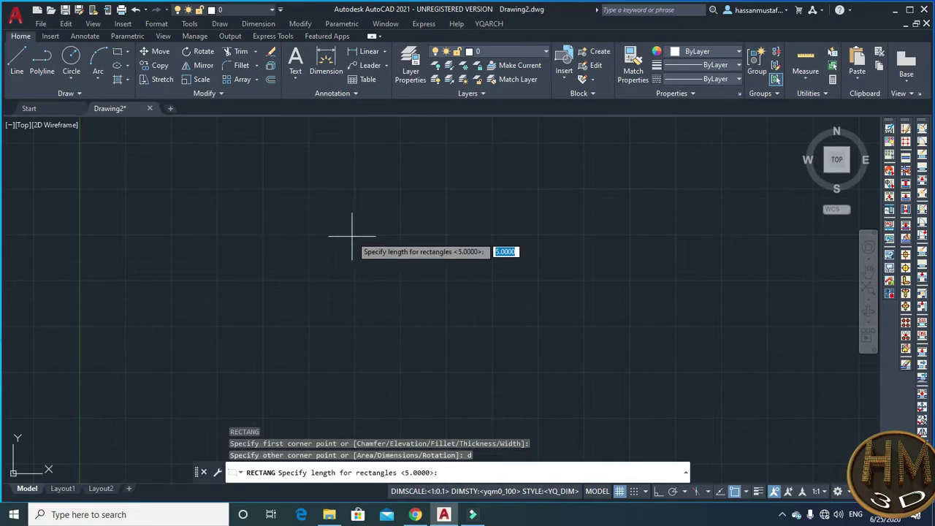
key(Return)
key(Return)
key(Return)
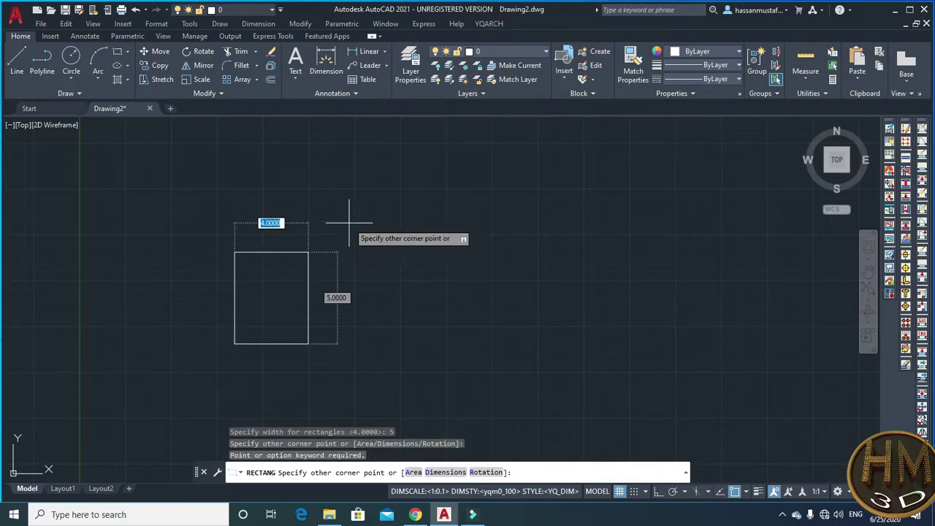
key(Escape)
middle_drag(282, 287, 304, 298)
key(Escape)
key(Escape)
text(o)
Copy the room rectangle up-right and directly above the original
key(Return)
click(344, 255)
click(219, 361)
key(Return)
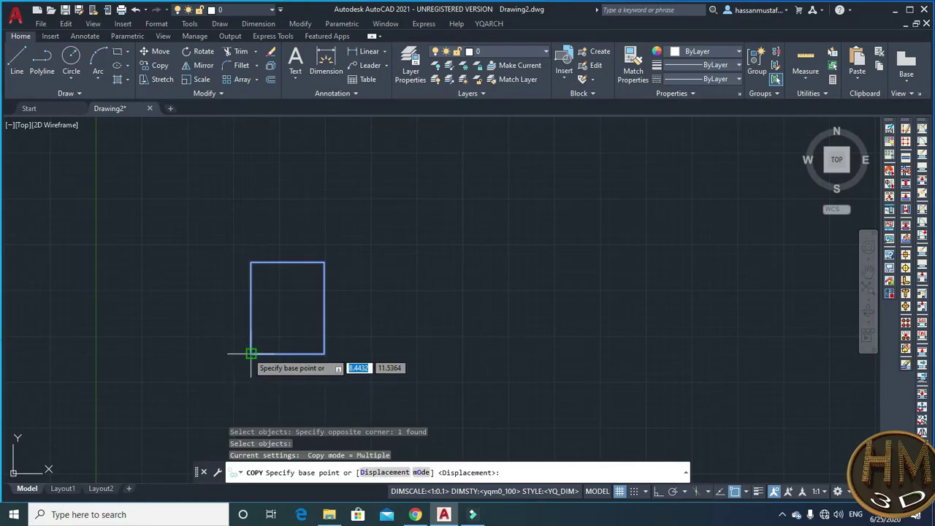
click(250, 354)
click(325, 308)
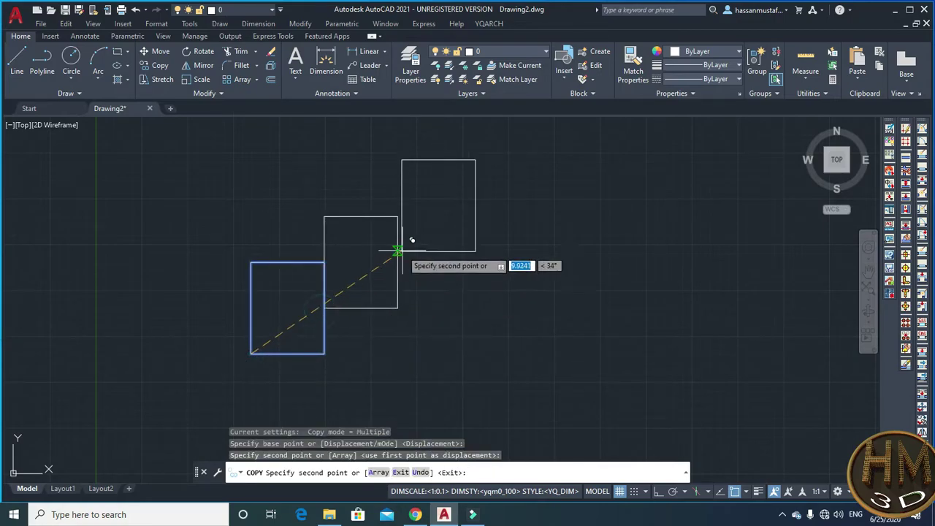
click(251, 261)
key(Escape)
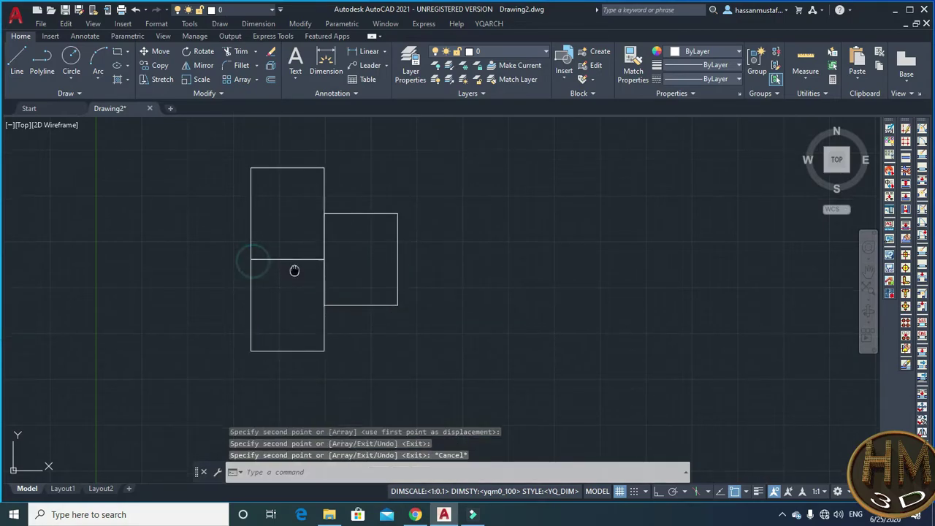
Copy all three rectangles to the right to form the H layout
scroll(294, 272, up, 2)
key(Return)
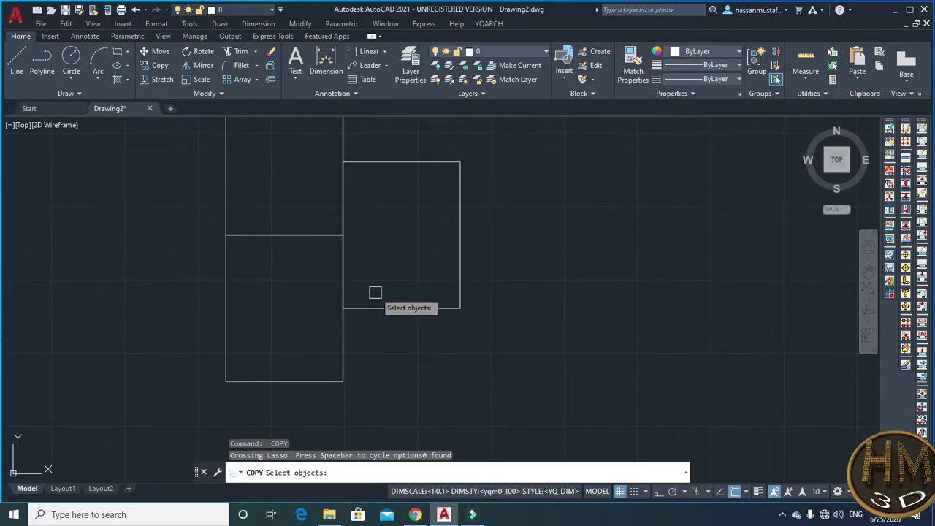
scroll(375, 292, down, 3)
click(392, 202)
click(379, 249)
key(Return)
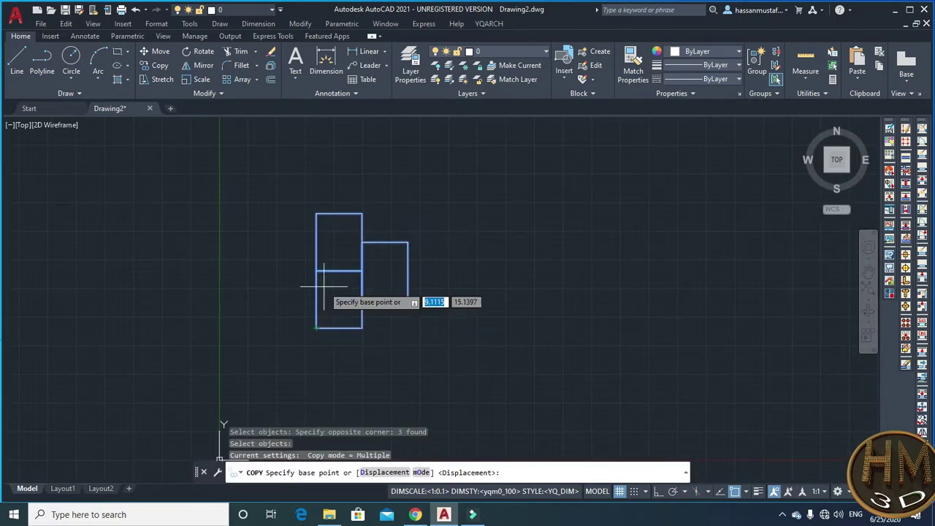
click(314, 272)
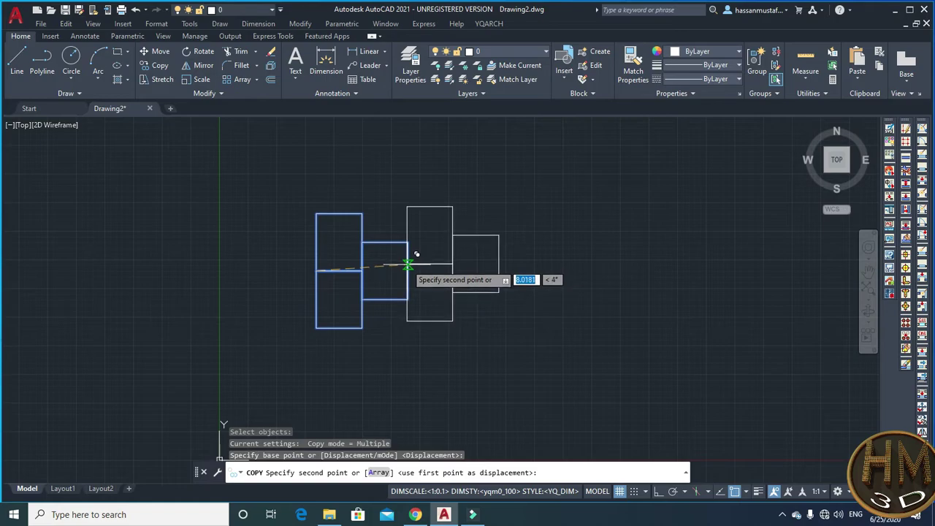
click(406, 270)
key(Escape)
Draw a rectangle filling the top gap between the room boxes
scroll(415, 272, up, 2)
key(Escape)
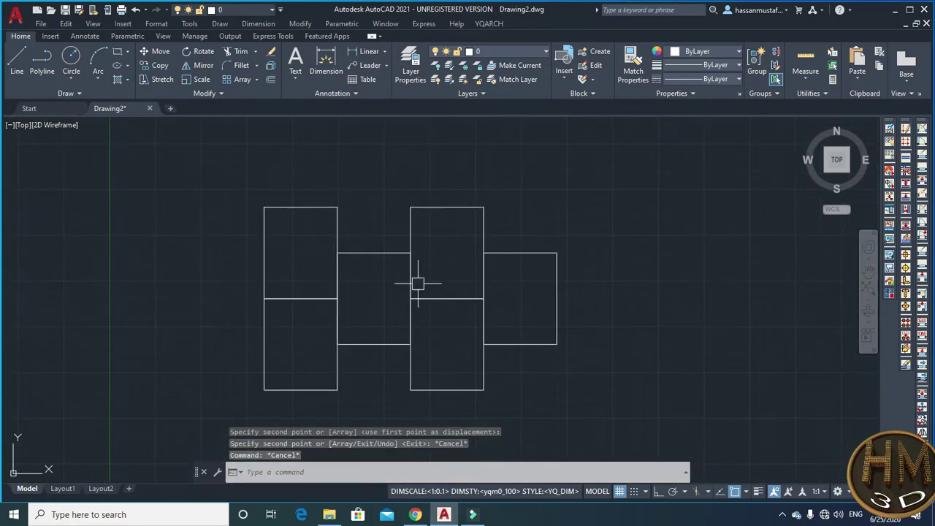
text(rece)
key(Return)
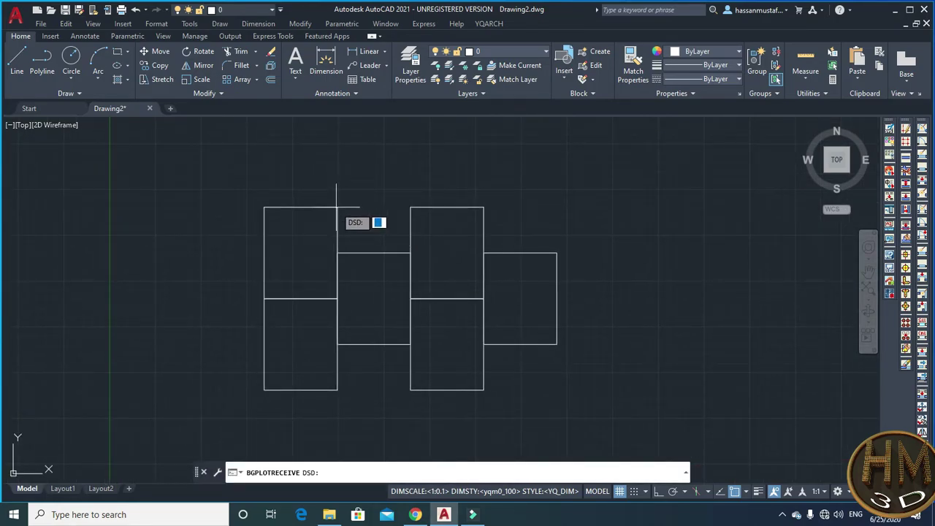
key(Escape)
key(Escape)
middle_drag(360, 215, 375, 225)
text(re)
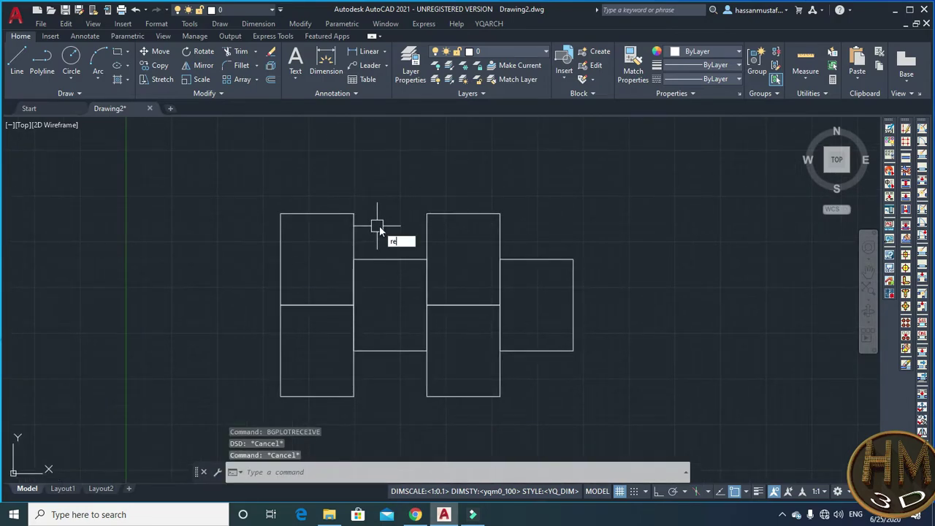
text(c)
key(Return)
click(353, 213)
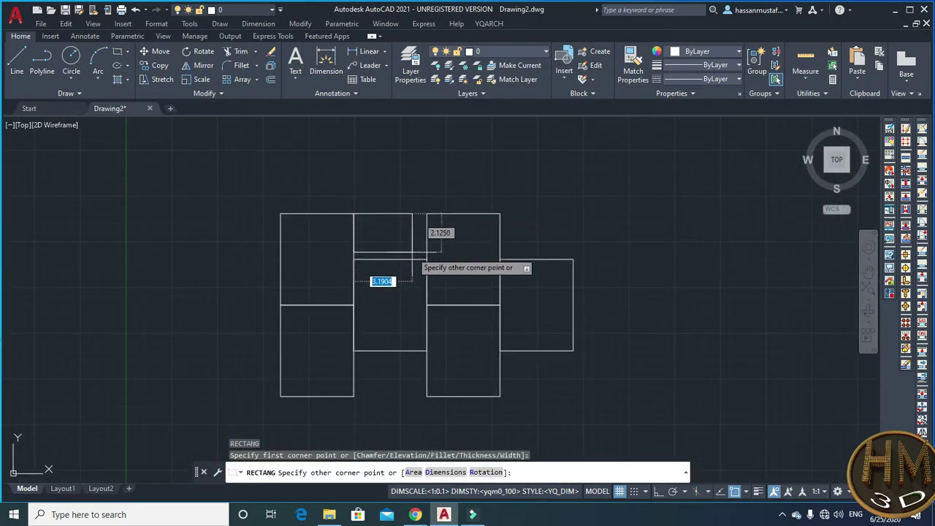
click(426, 259)
middle_drag(427, 261, 376, 242)
scroll(347, 228, up, 2)
Cancel an unfinished rectangle and erase the extra square on the right
key(Return)
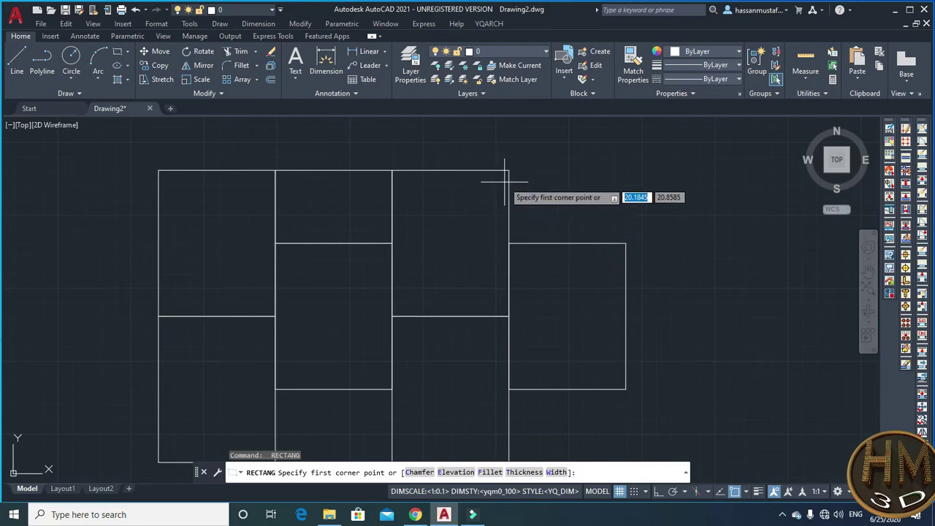
click(509, 170)
key(Escape)
scroll(528, 215, down, 2)
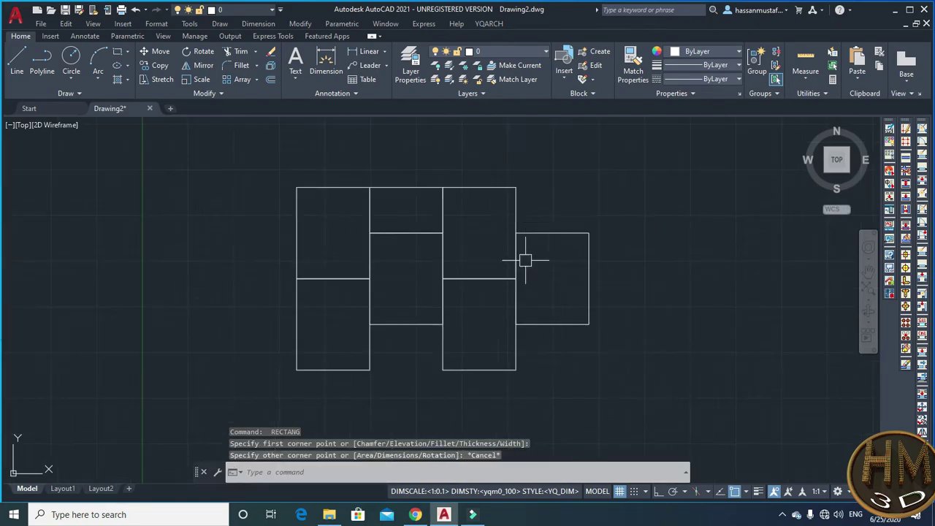
key(Escape)
key(Return)
click(609, 194)
click(545, 381)
key(Return)
Open the BO boundary settings and close them without applying
mouse_move(540, 355)
middle_down()
mouse_move(549, 313)
mouse_move(550, 337)
middle_up()
key(Escape)
key(Escape)
middle_drag(445, 292, 471, 304)
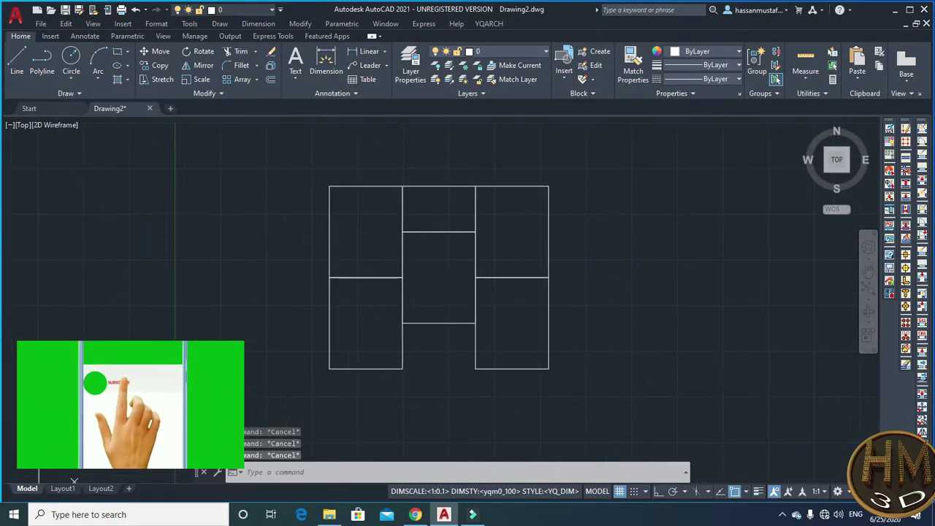
text(d)
key(BackSpace)
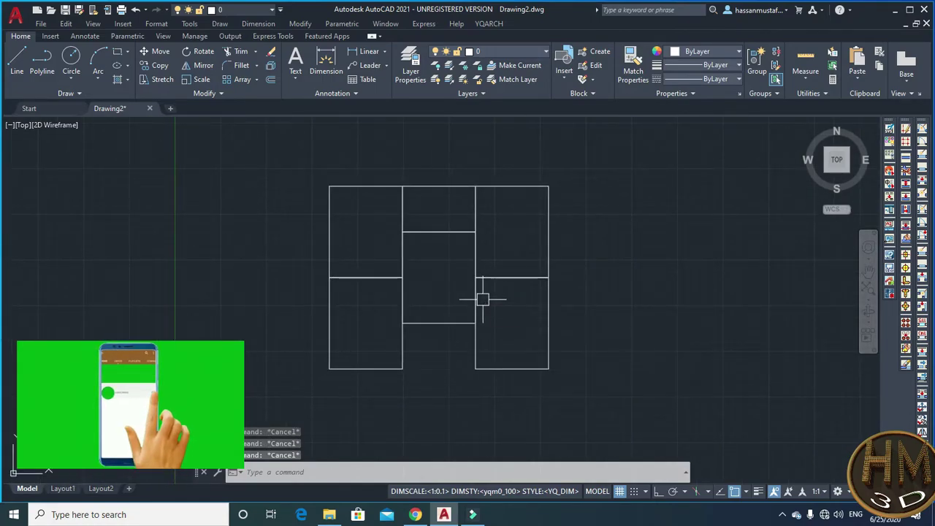
text(bo)
key(Return)
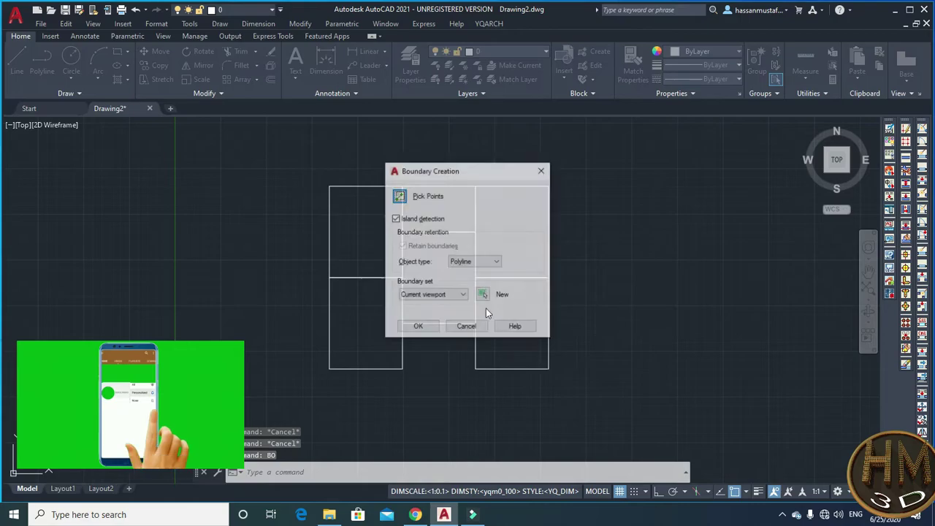
key(Escape)
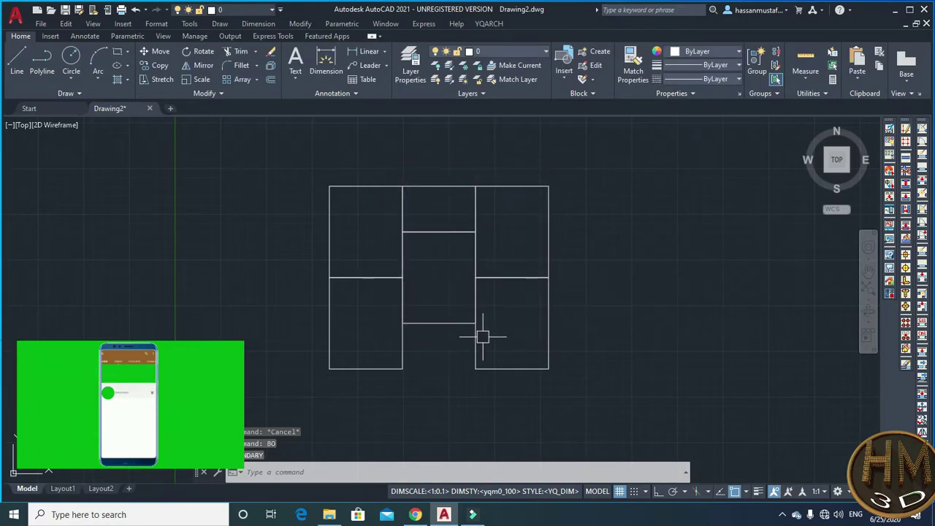
Break all six rectangles at their intersections with YQArch BA using a window selection
middle_drag(484, 333, 490, 316)
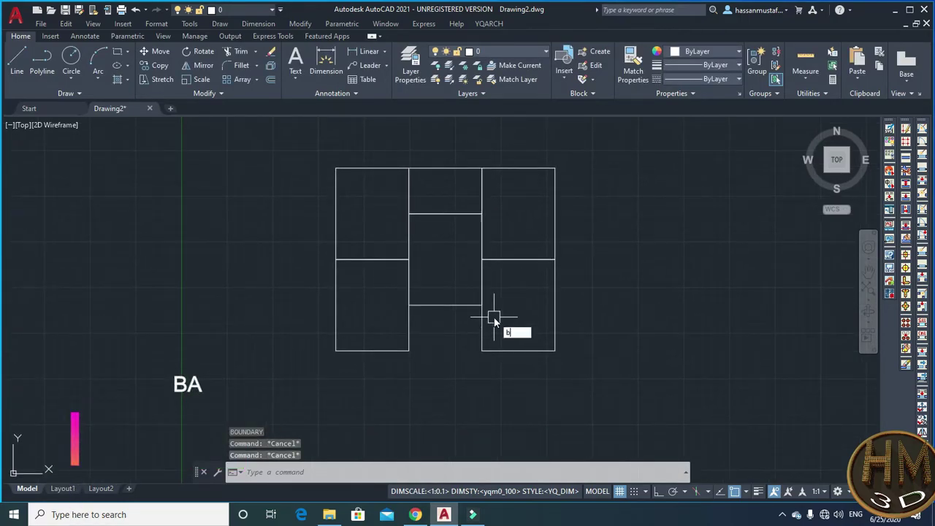
text(a)
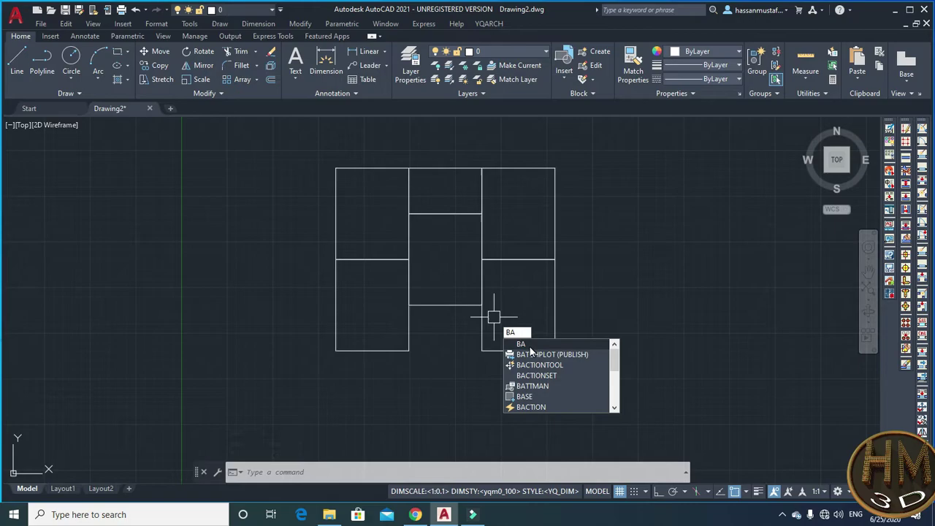
key(Return)
scroll(524, 336, down, 2)
click(567, 197)
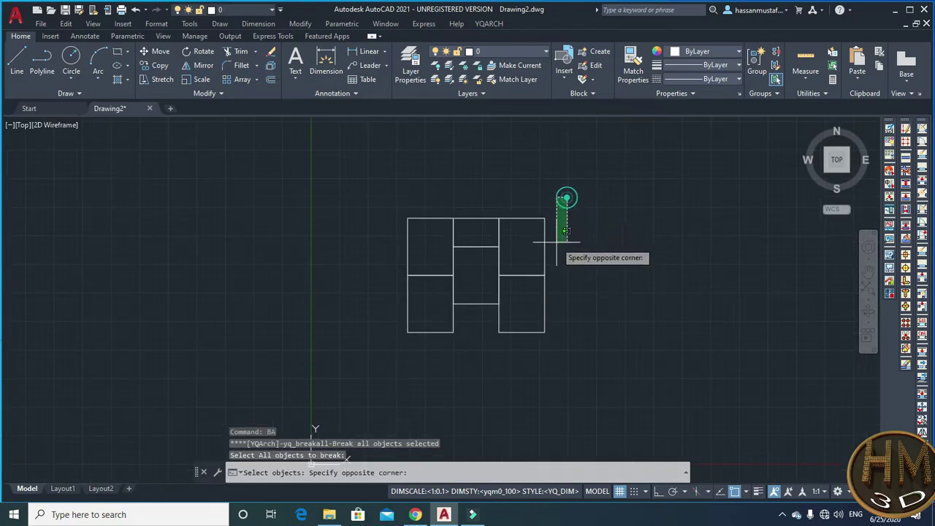
click(384, 343)
key(Return)
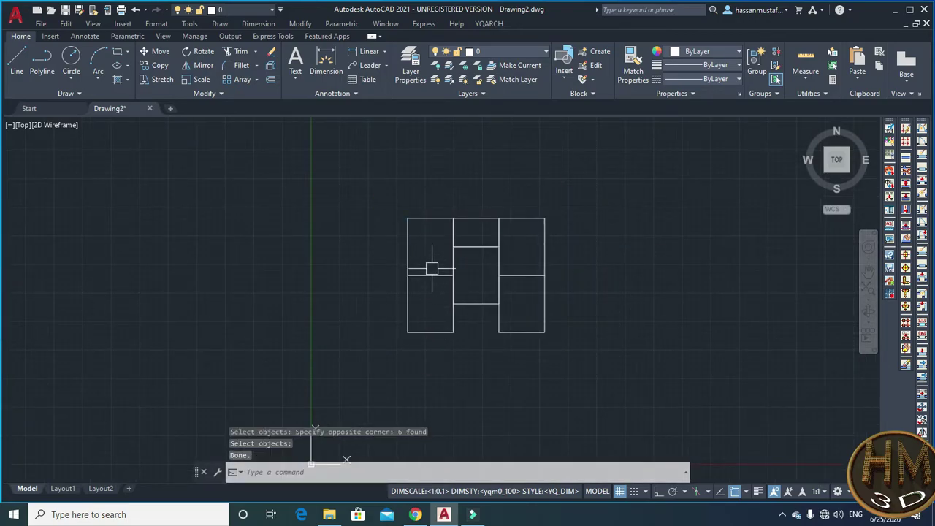
scroll(517, 216, up, 5)
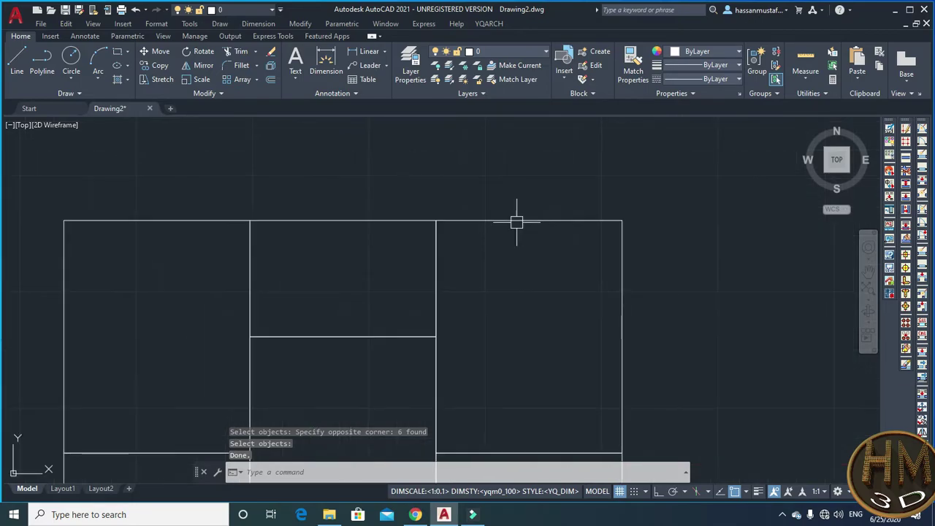
scroll(513, 225, down, 5)
key(Escape)
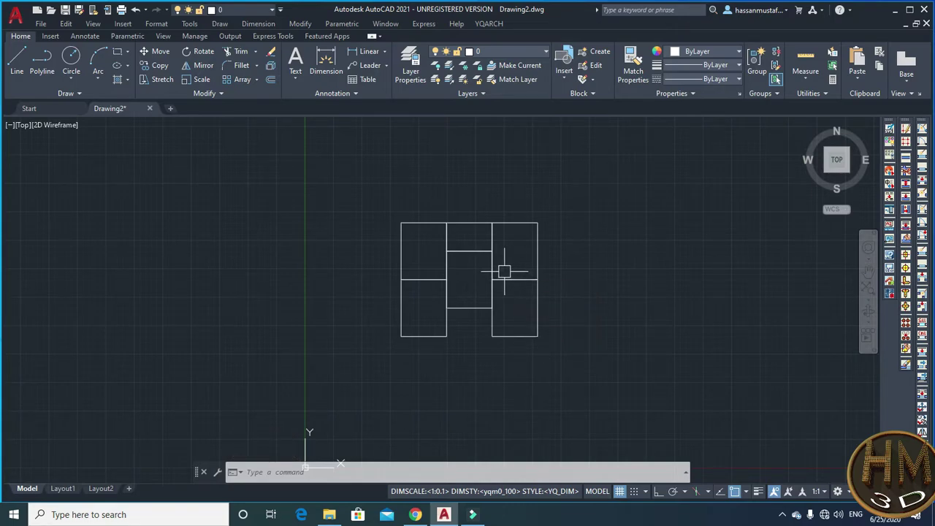
key(Escape)
key(Escape)
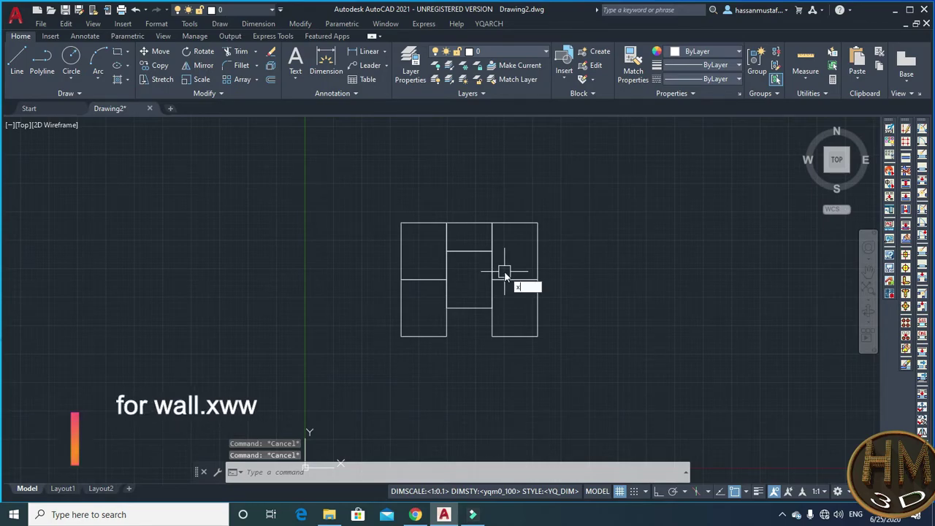
Convert all plan lines into 0.2-thick double-line walls with XWW
key(Return)
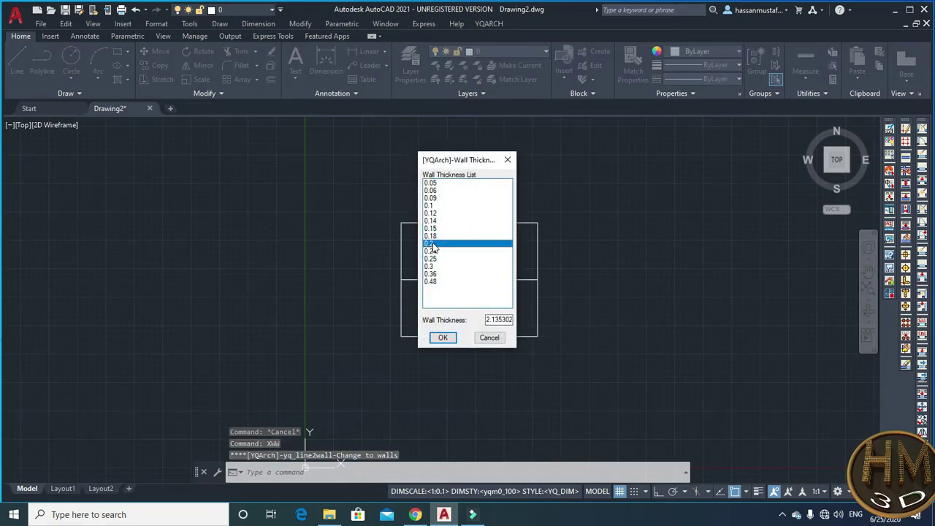
click(442, 339)
click(572, 198)
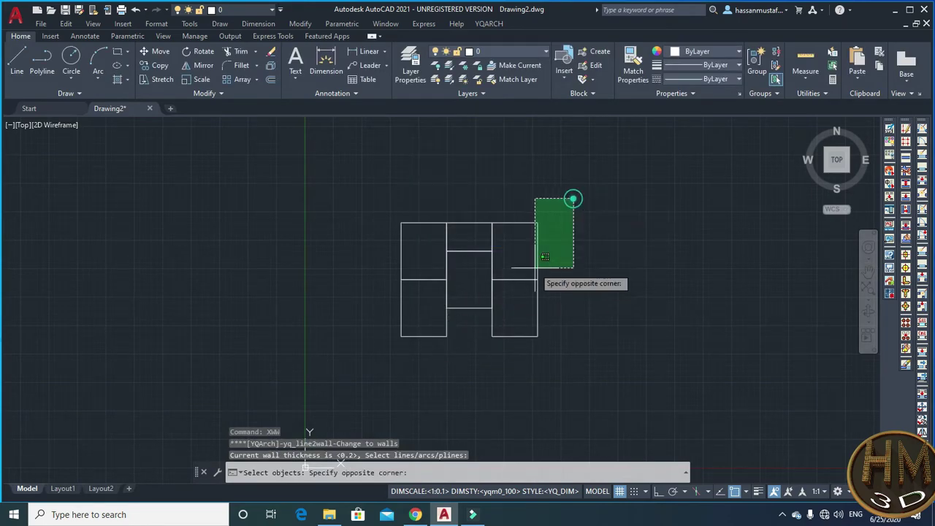
click(353, 358)
key(Return)
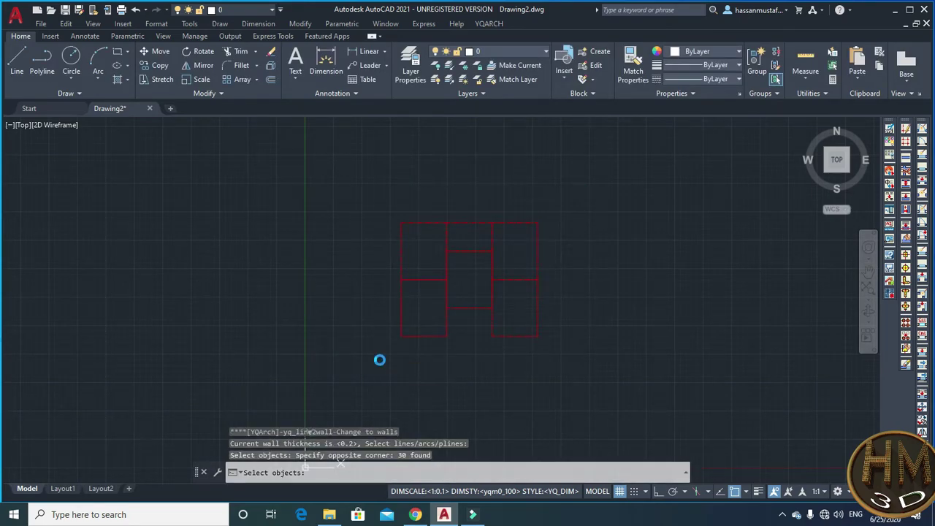
scroll(449, 304, up, 5)
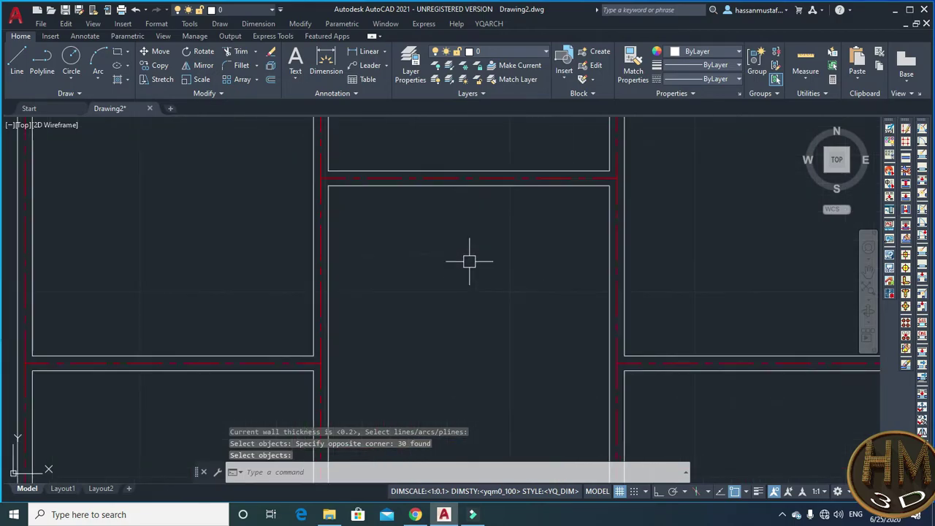
scroll(467, 234, down, 3)
key(Escape)
mouse_move(463, 241)
middle_down()
mouse_move(457, 287)
mouse_move(462, 267)
middle_up()
text(ad)
key(Return)
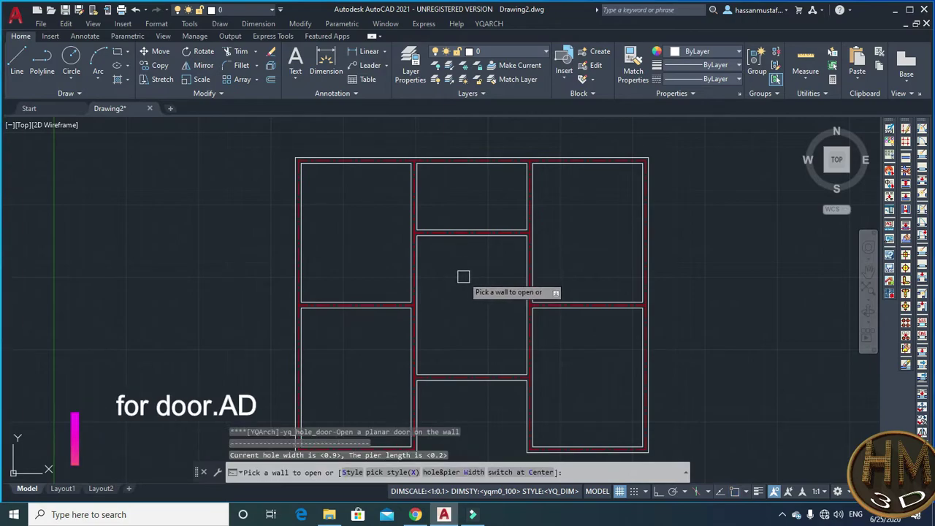
Cut swing doors in the top outer wall and twice in the middle room's left wall
middle_drag(472, 203, 464, 160)
click(453, 207)
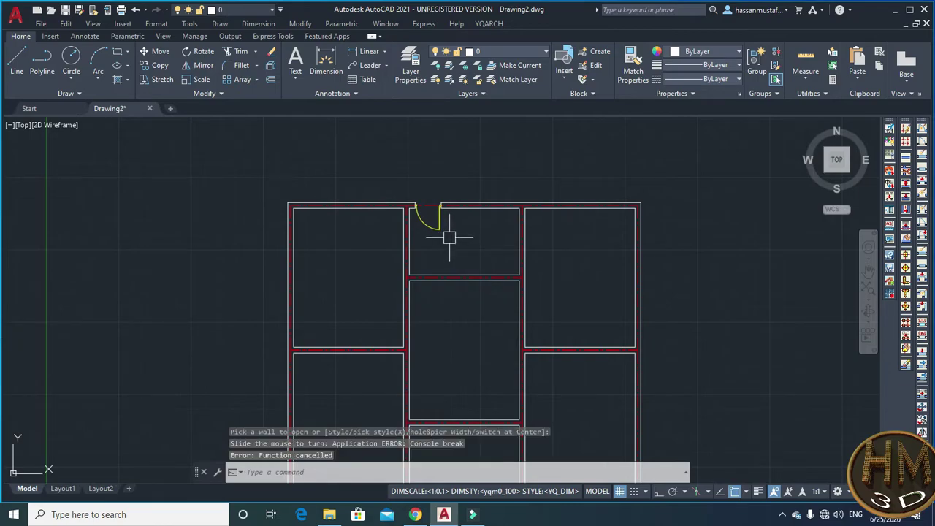
click(446, 238)
middle_drag(446, 238, 450, 204)
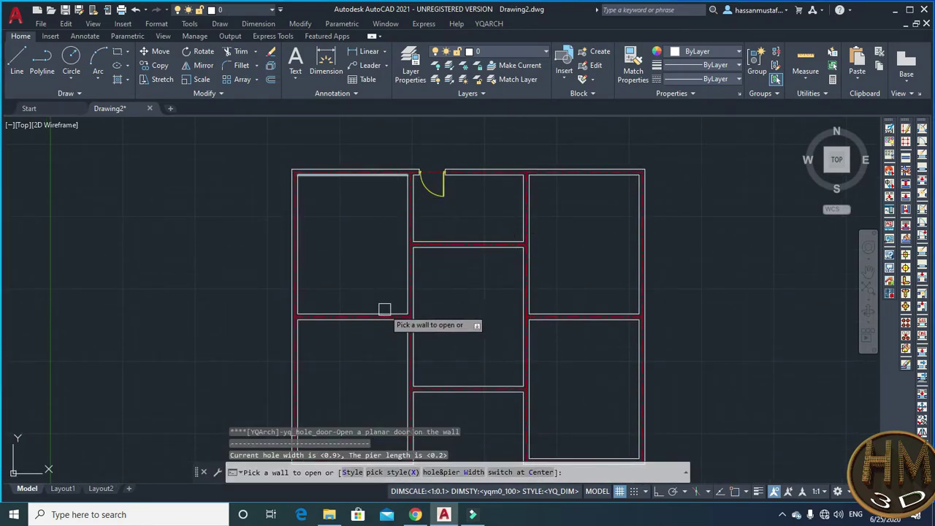
click(407, 293)
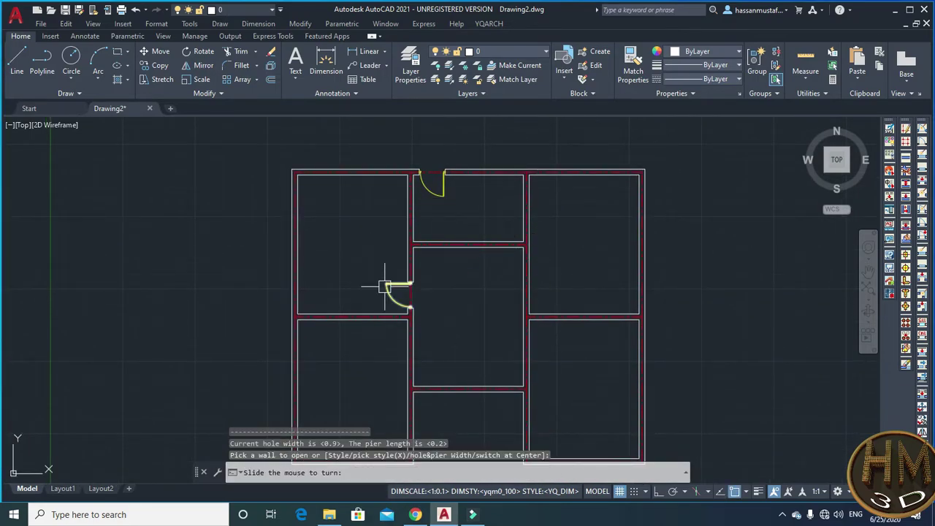
click(379, 308)
middle_drag(427, 329, 407, 273)
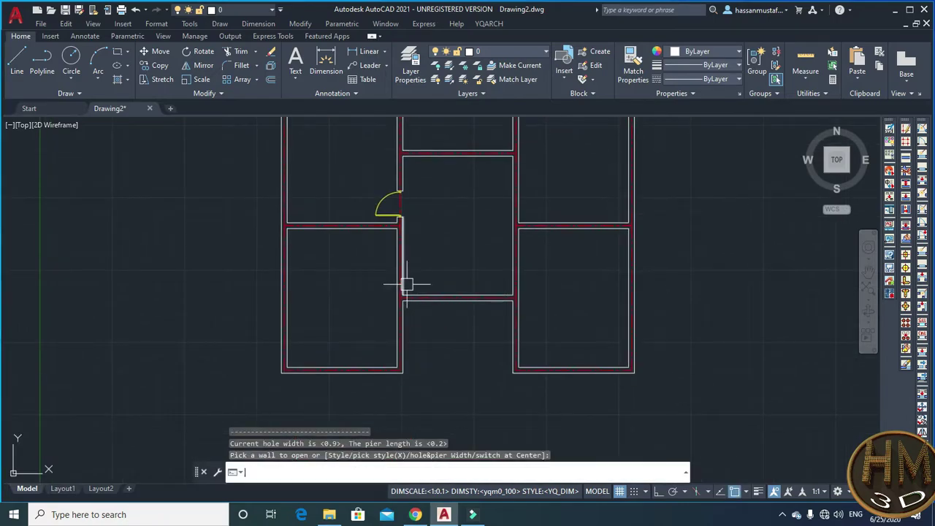
click(406, 281)
click(386, 286)
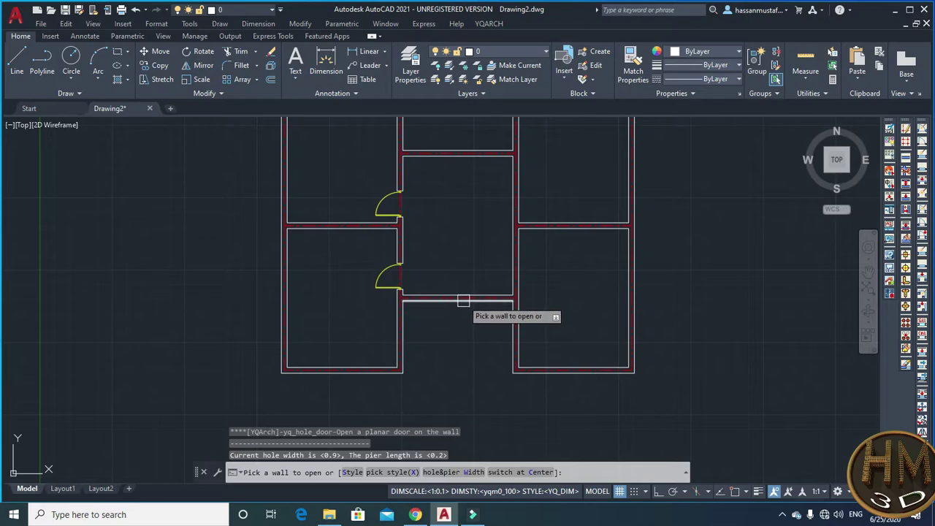
Add swing doors on the lower-right wall and into the right room
scroll(521, 243, up, 2)
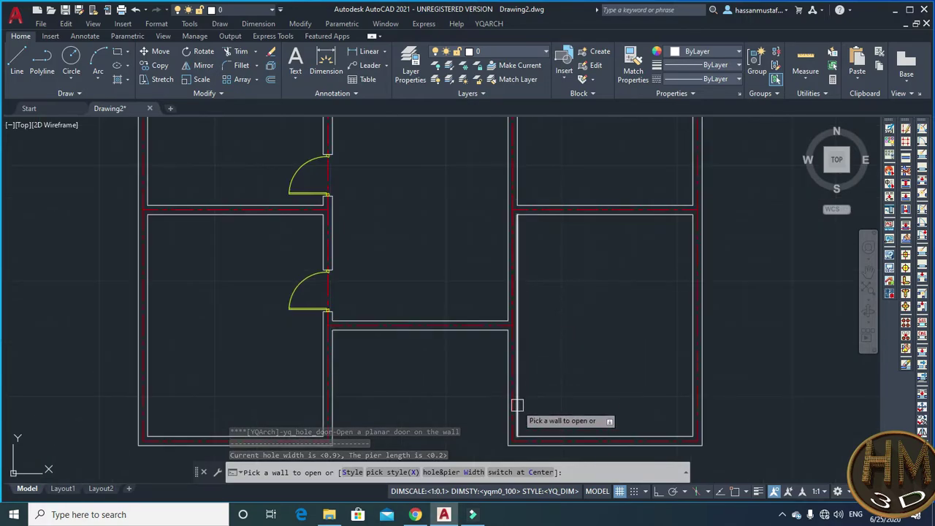
click(517, 415)
click(540, 415)
scroll(531, 385, down, 1)
scroll(511, 265, down, 2)
scroll(500, 278, up, 3)
click(499, 278)
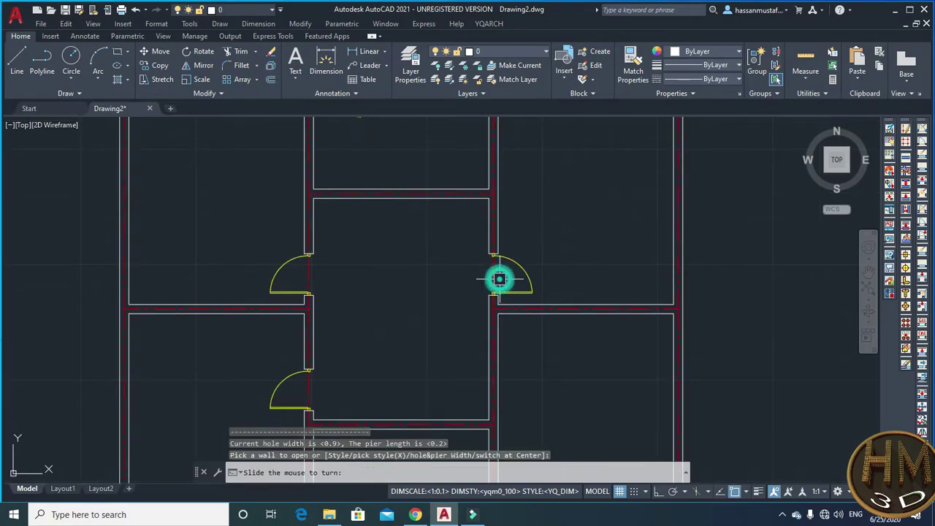
key(Escape)
Clear a stray selection window and restart the door-opening command
click(504, 278)
scroll(542, 254, down, 3)
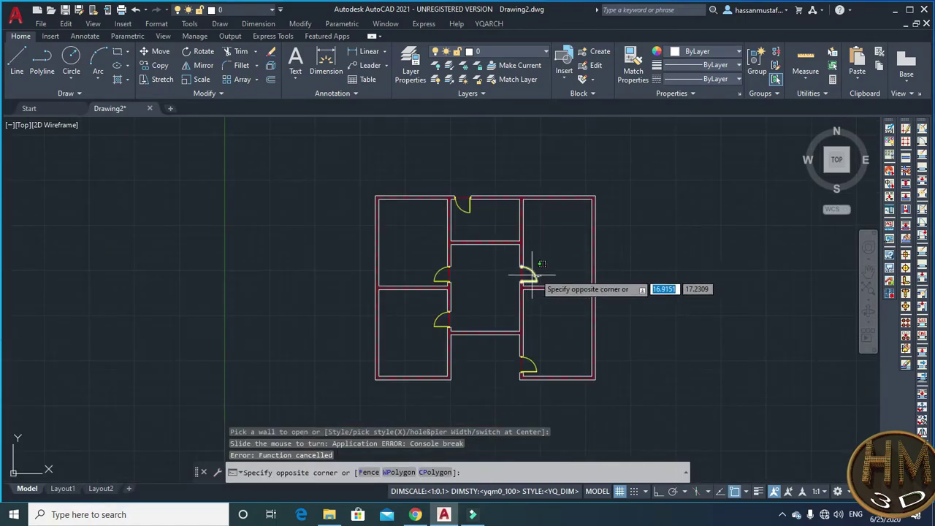
scroll(541, 259, up, 2)
key(Escape)
mouse_move(544, 233)
middle_down()
mouse_move(543, 200)
mouse_move(532, 223)
middle_up()
key(Escape)
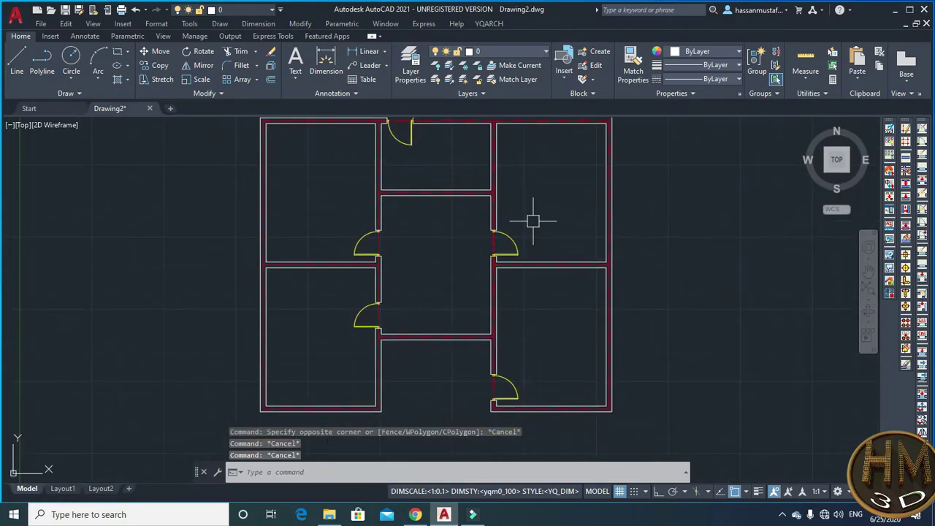
key(Return)
scroll(486, 205, up, 2)
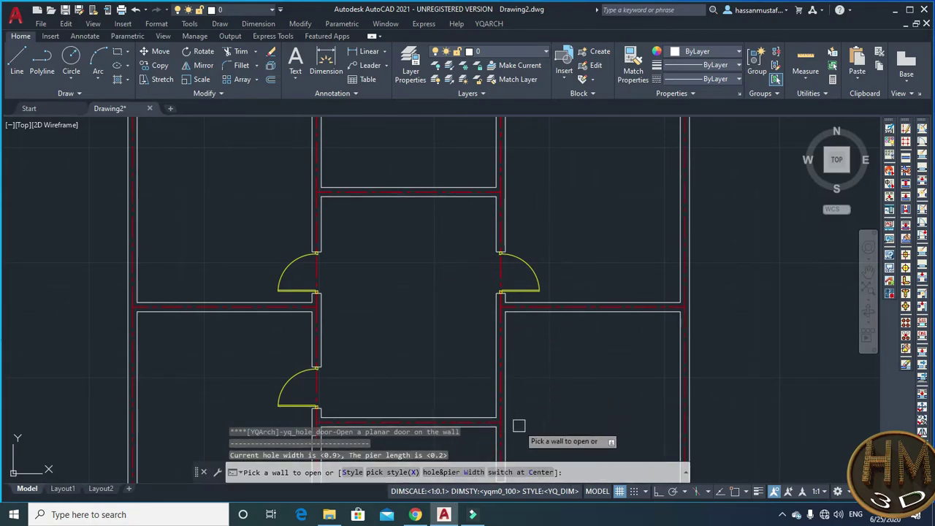
Cut a sixth door in the central room's upper wall, then open the default door-type chooser
click(406, 193)
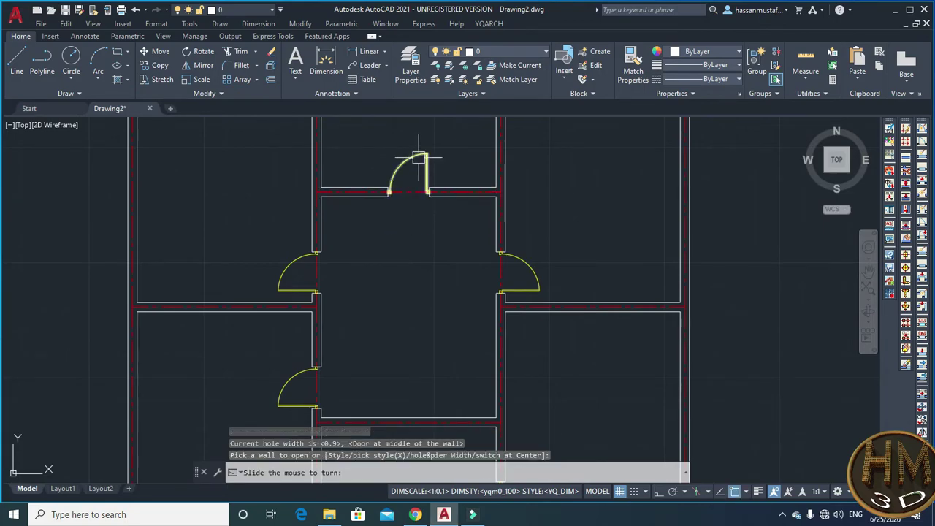
click(419, 157)
scroll(422, 197, up, 2)
scroll(425, 201, up, 2)
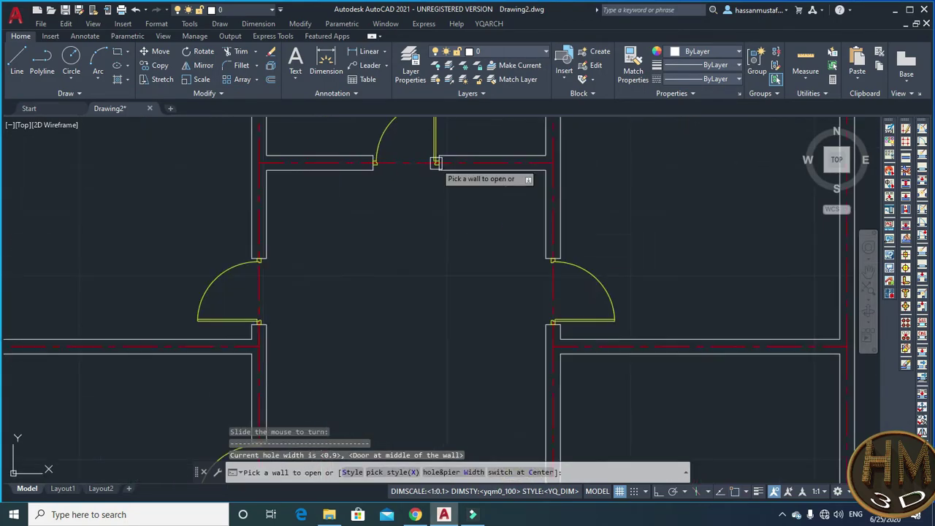
middle_drag(426, 204, 416, 187)
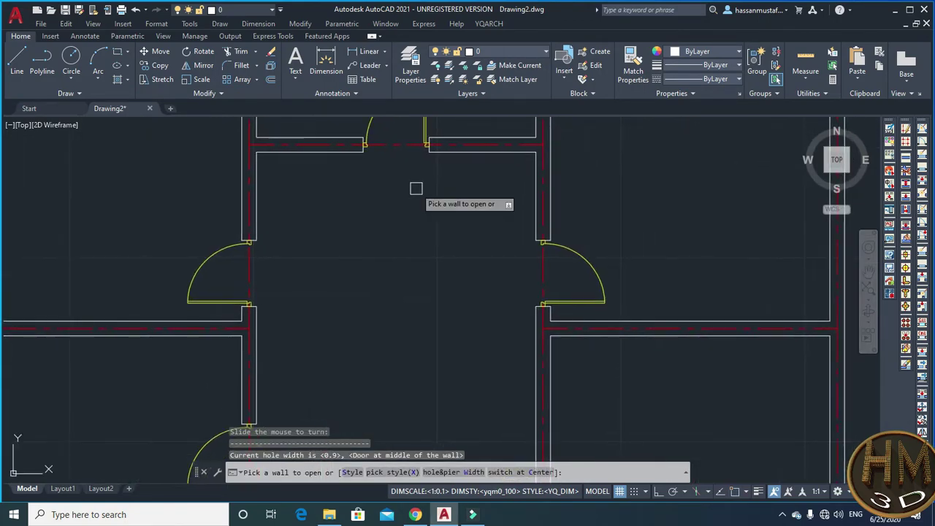
click(353, 472)
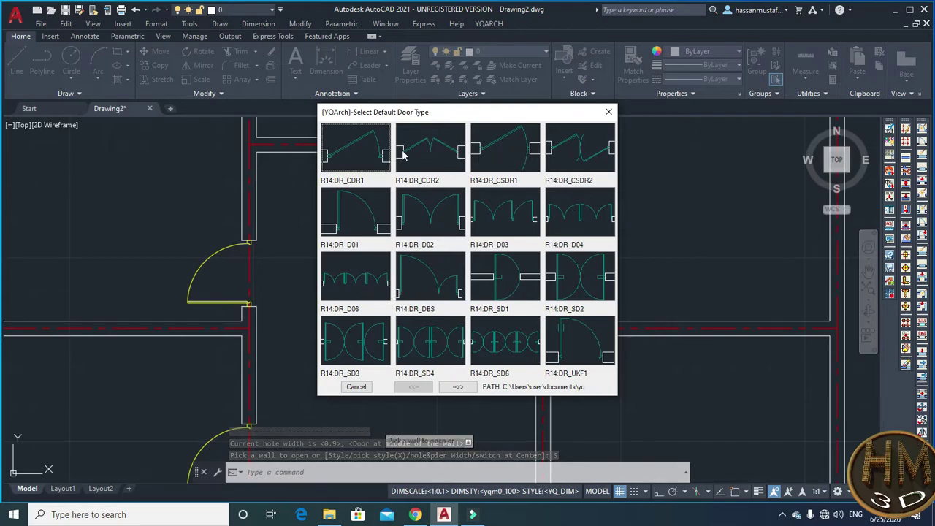
Choose a new door style and place an uncentred door in the short horizontal wall
click(458, 387)
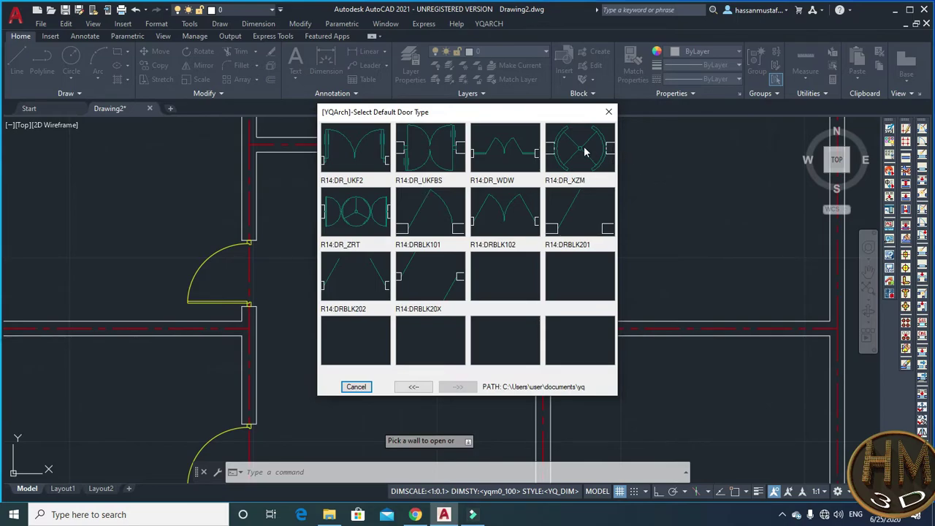
click(358, 161)
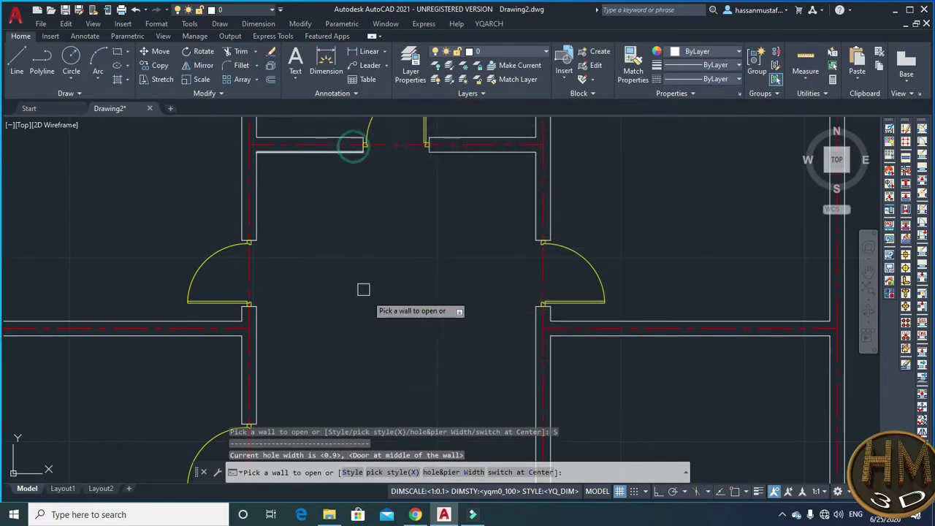
scroll(438, 380, down, 3)
scroll(438, 278, up, 2)
middle_drag(438, 277, 431, 252)
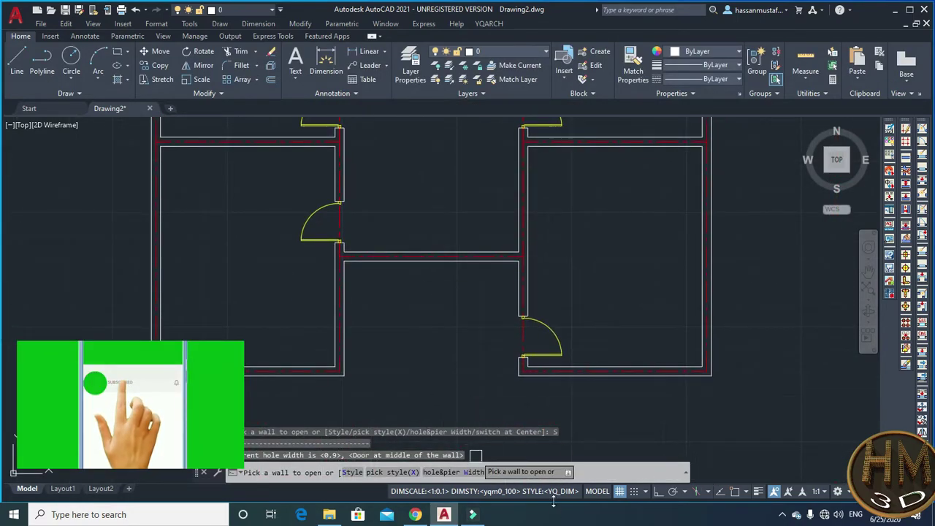
text(c)
key(Return)
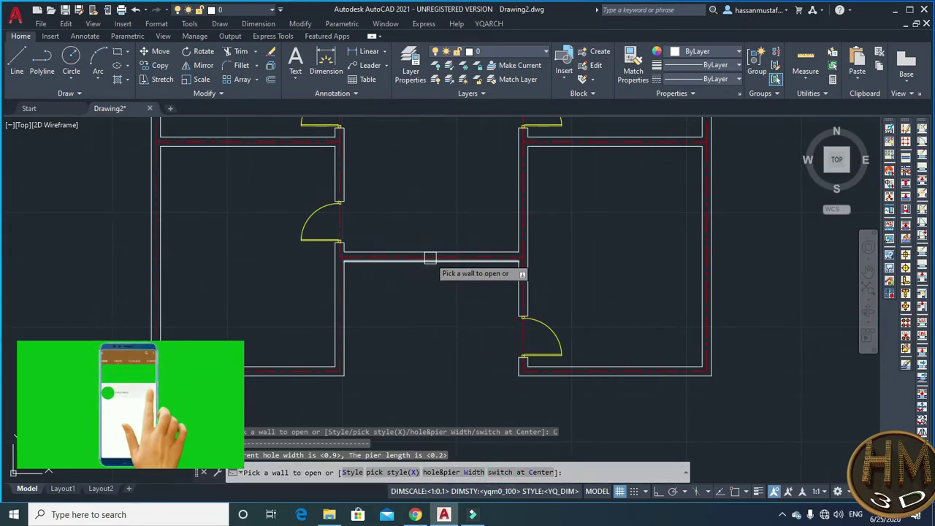
click(430, 256)
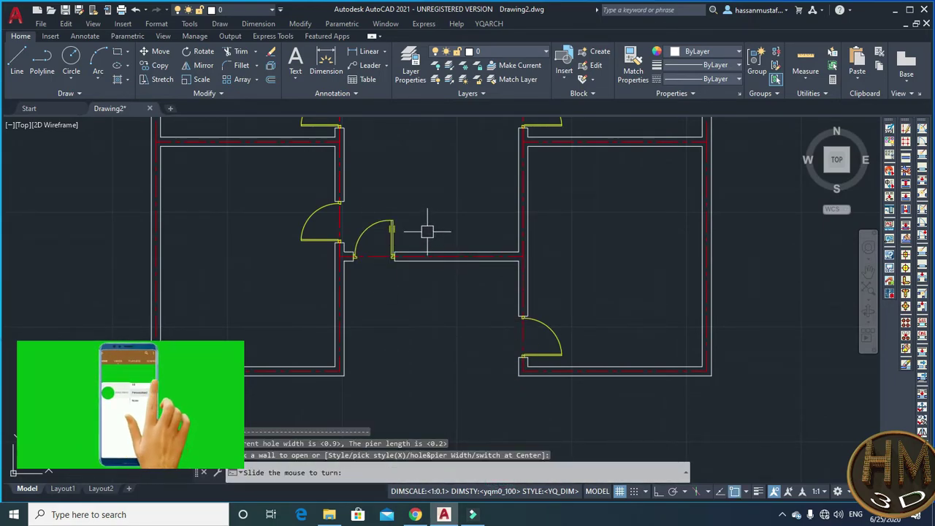
key(Escape)
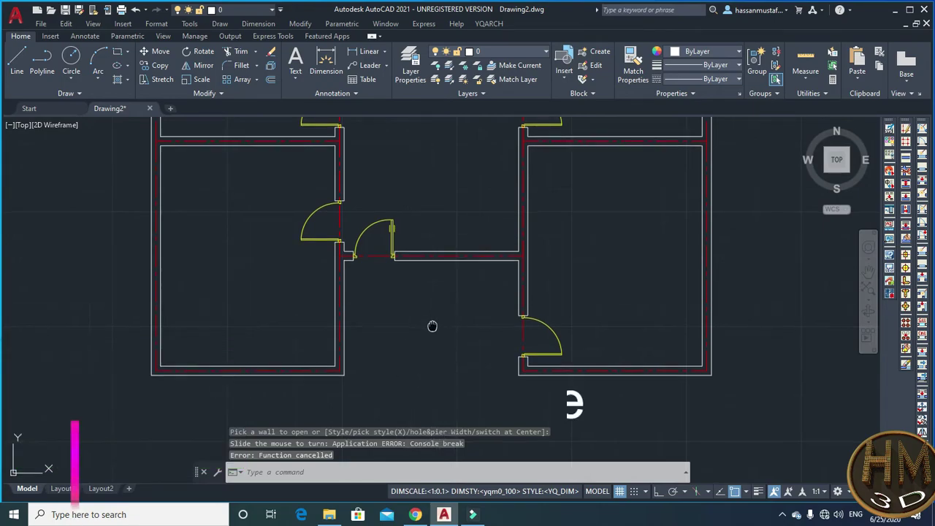
Restart door placement and bring up the Door/Pier Width settings
middle_drag(430, 325, 395, 330)
key(Return)
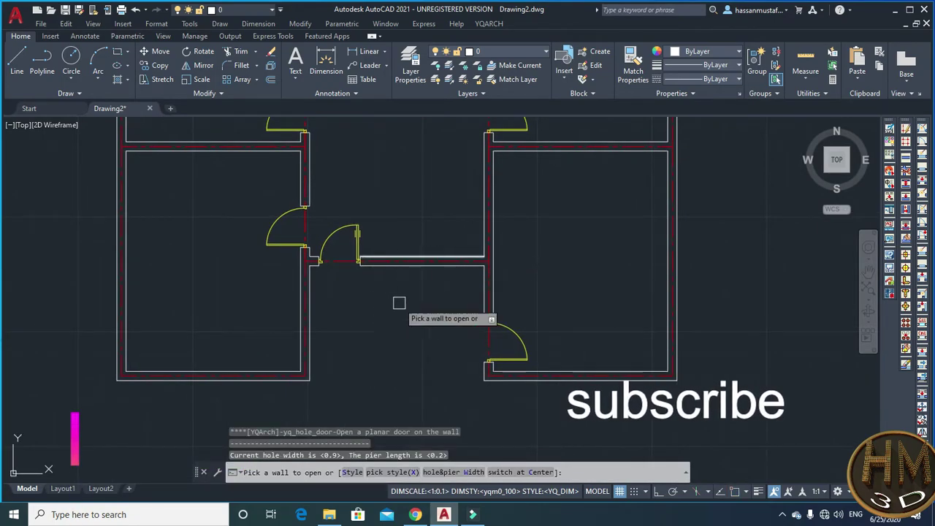
middle_drag(378, 322, 382, 313)
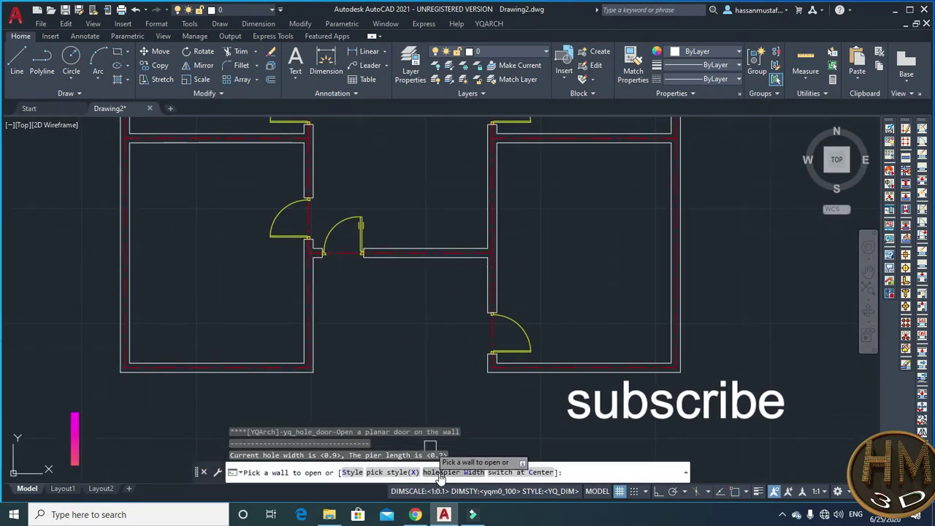
text(W)
key(Return)
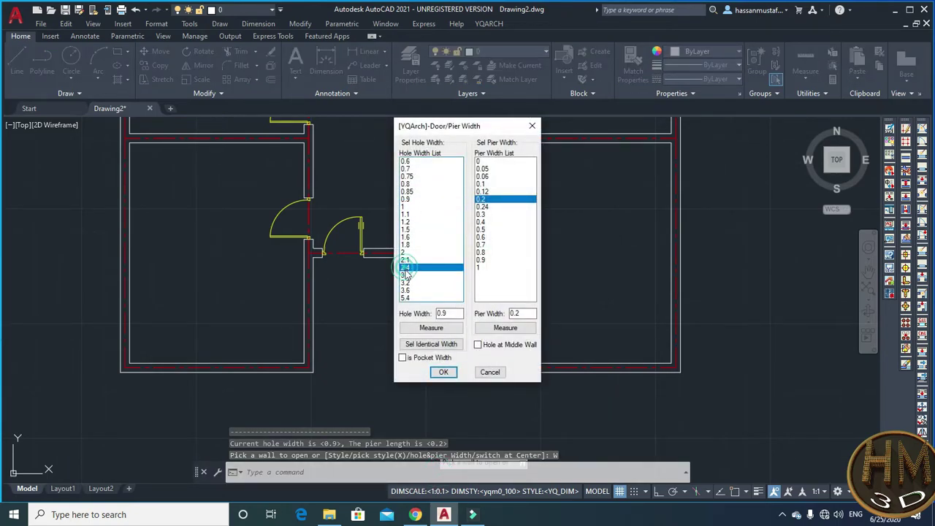
Set the door opening width to 2.4 and place the double door in the short wall
click(443, 371)
click(407, 247)
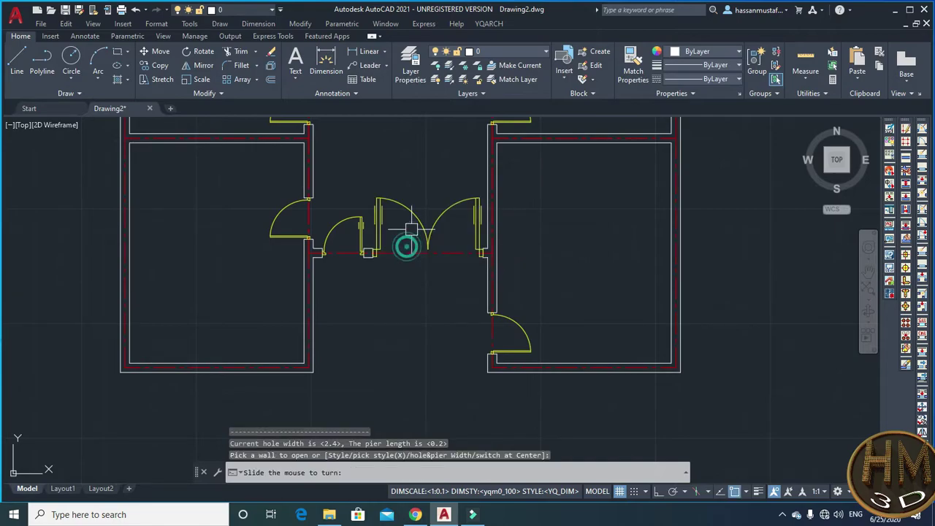
scroll(292, 201, up, 2)
key(Escape)
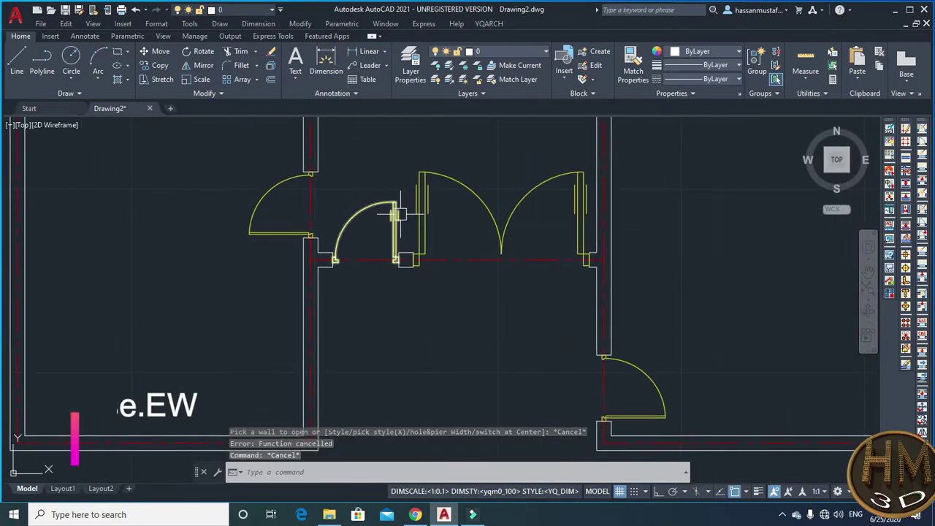
middle_drag(399, 240, 399, 243)
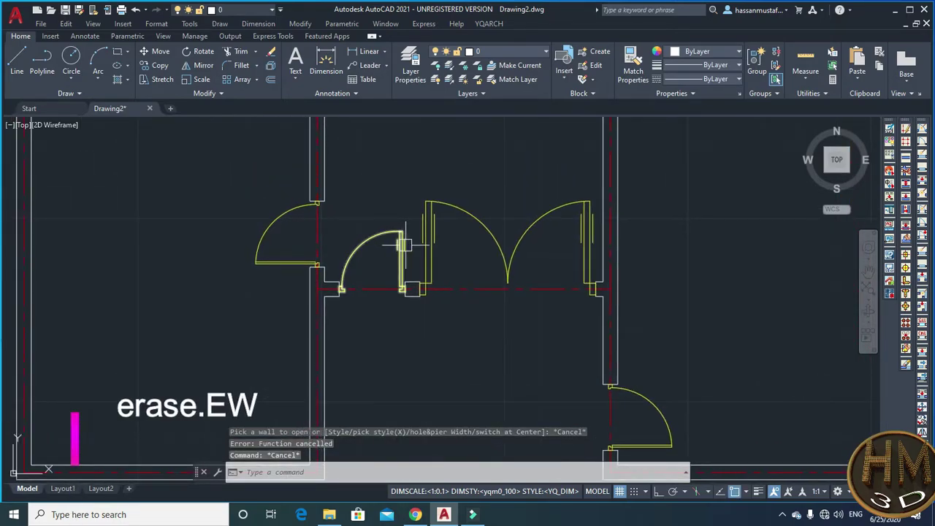
Erase the earlier small single door with EW
text(ew)
key(Return)
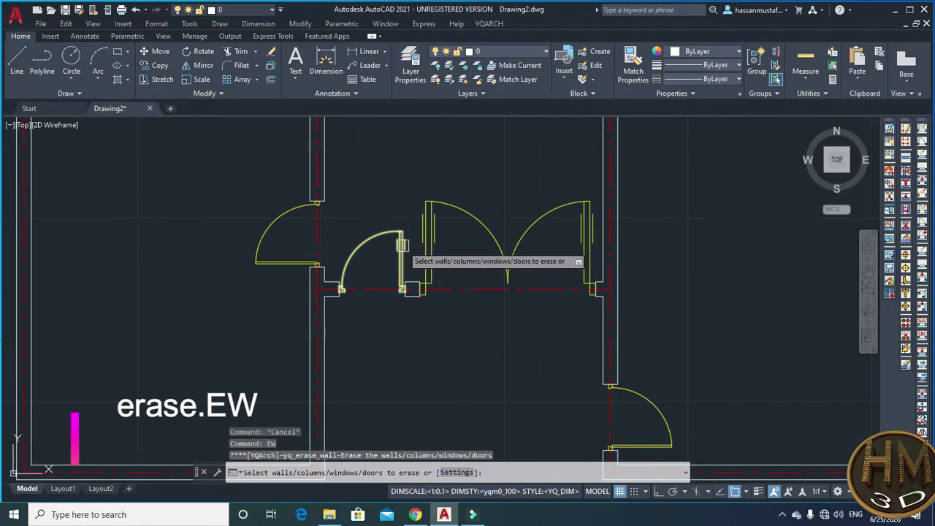
click(402, 247)
key(Return)
key(Escape)
key(Escape)
scroll(408, 259, down, 2)
scroll(422, 259, down, 1)
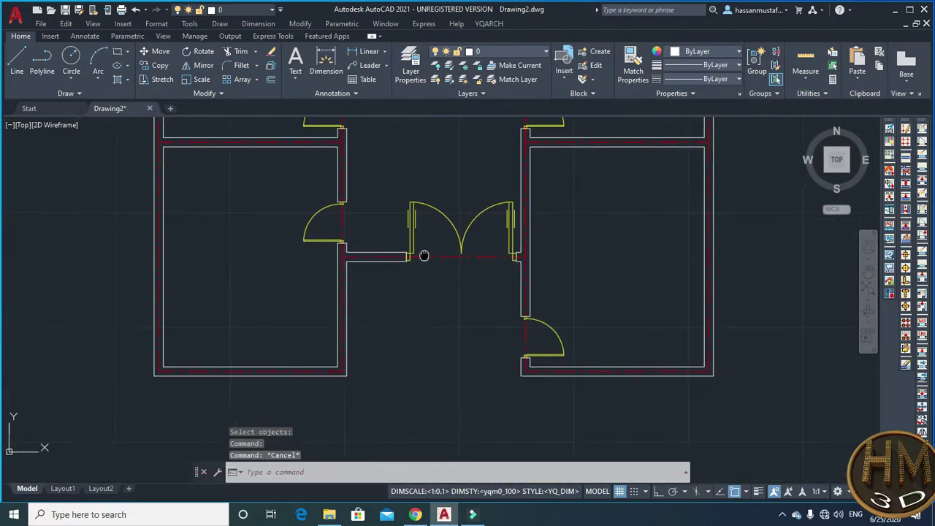
scroll(425, 279, down, 1)
middle_drag(425, 279, 415, 322)
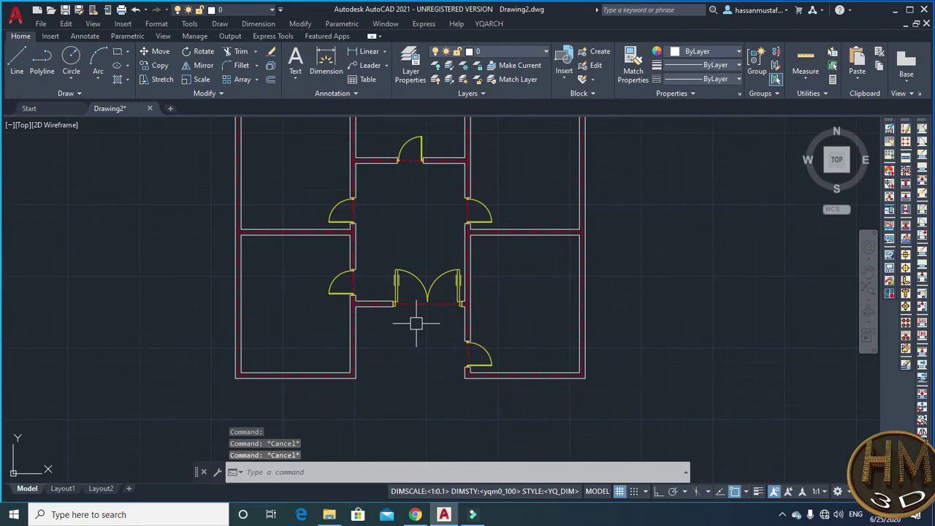
middle_drag(428, 323, 450, 351)
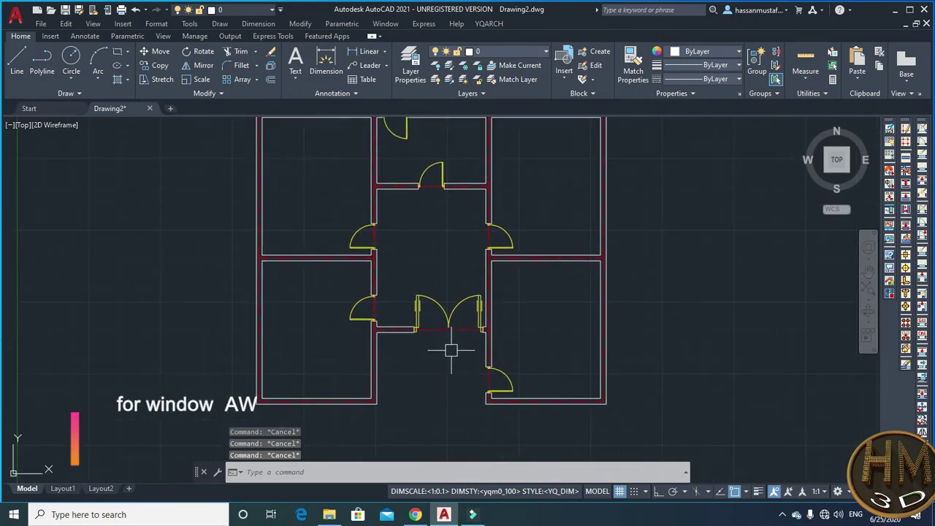
Insert 1.5-wide windows in the lower-right, upper-right and top outer walls
text(aw)
key(Return)
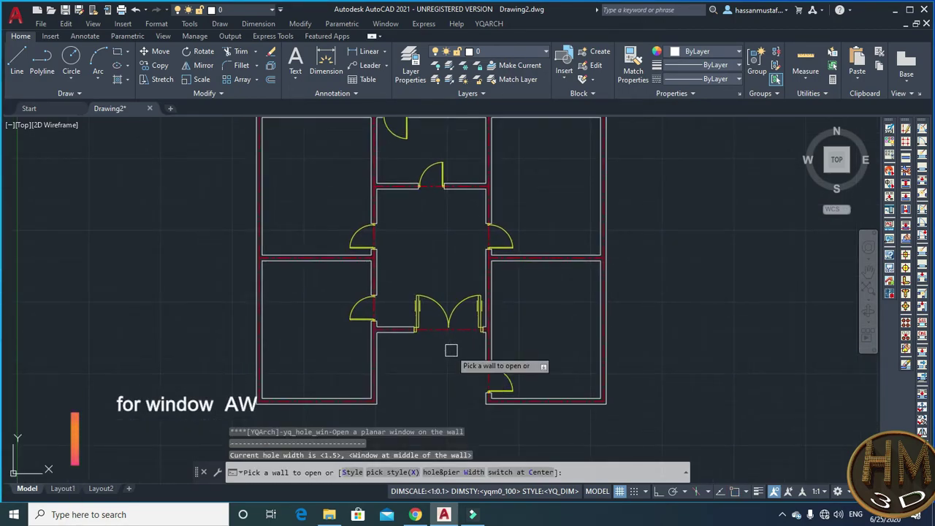
middle_drag(527, 314, 491, 347)
click(568, 358)
click(569, 228)
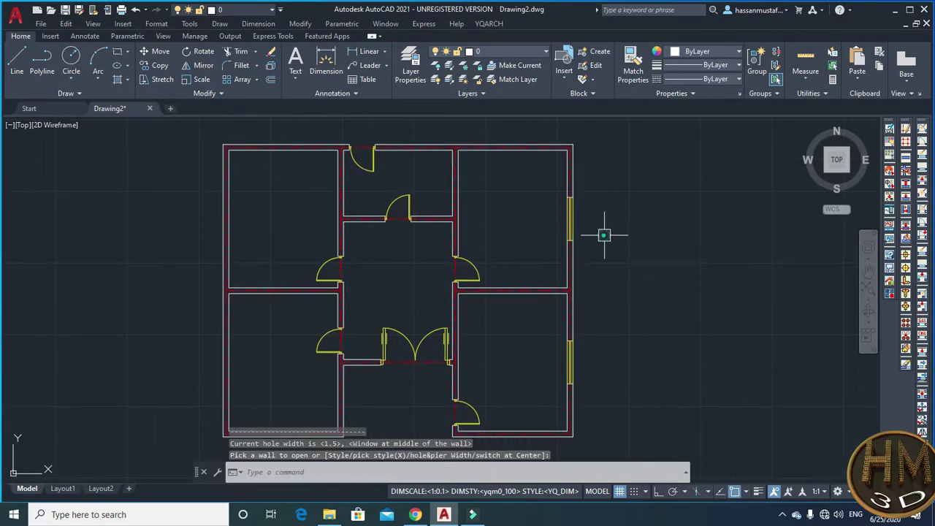
click(514, 147)
Add windows to the top, left, and lower-left room's bottom outer walls, then finish
middle_drag(367, 157, 439, 164)
click(485, 146)
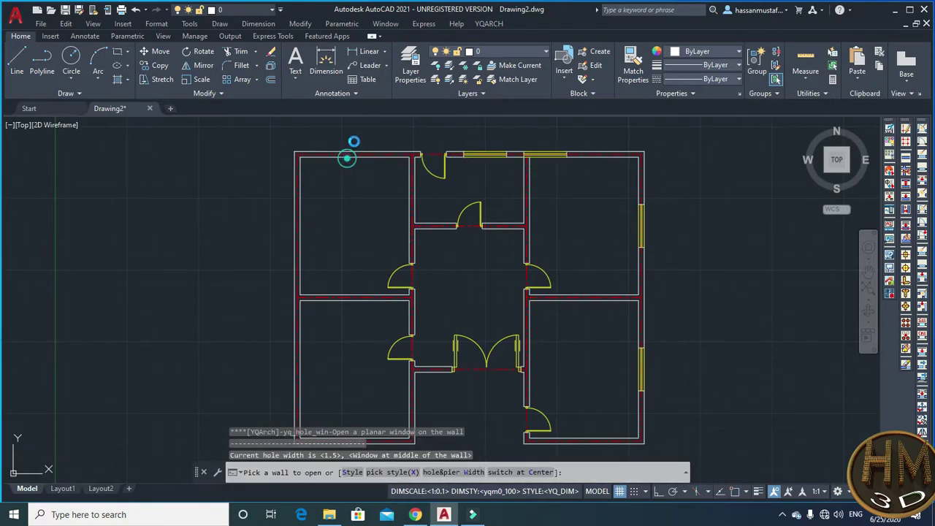
mouse_move(311, 217)
middle_down()
mouse_move(333, 178)
mouse_move(299, 105)
middle_up()
click(332, 247)
click(388, 320)
key(Escape)
scroll(380, 338, down, 2)
middle_drag(448, 321, 480, 312)
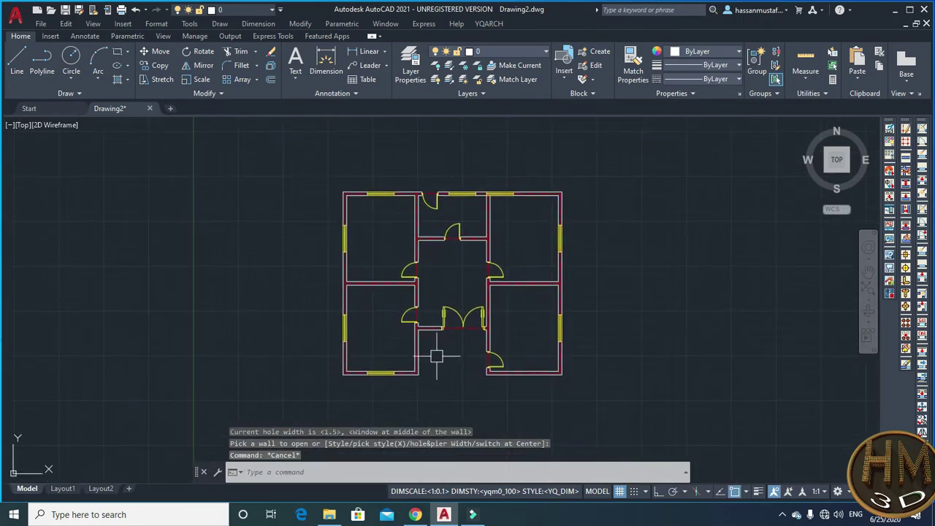
key(Escape)
middle_drag(495, 259, 516, 271)
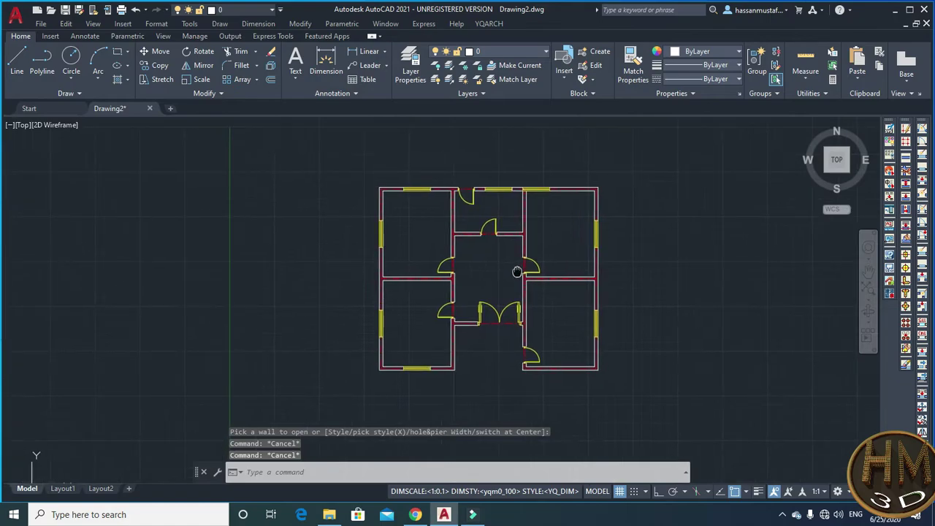
key(Escape)
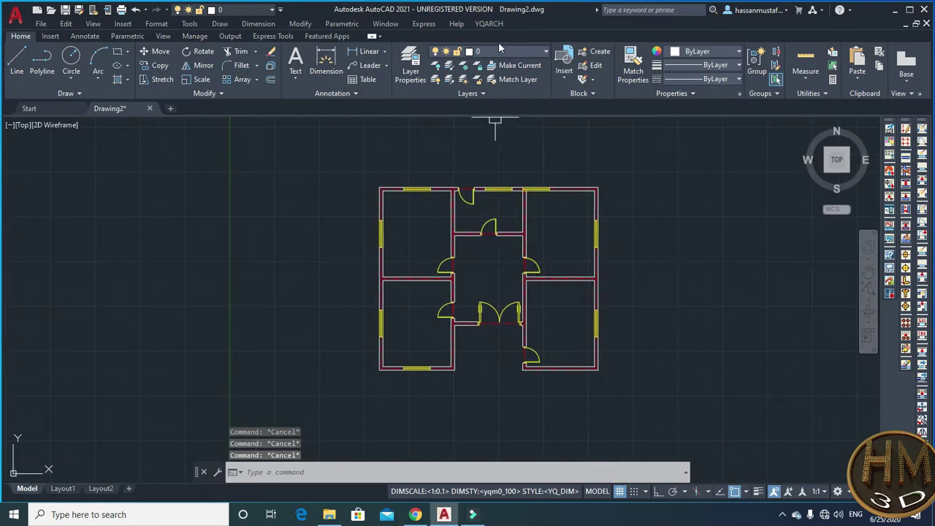
Open the YQArch furniture arrangement and preview room layouts through to Kitchen
click(487, 24)
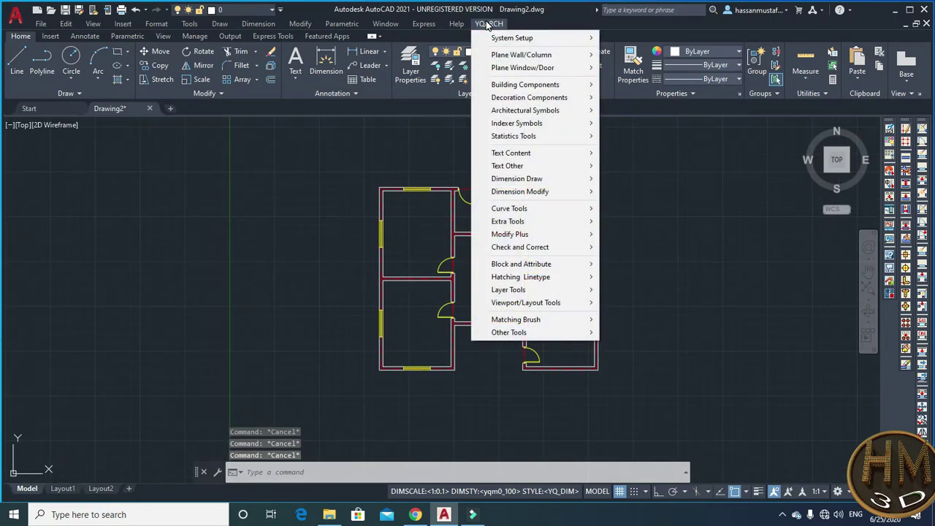
mouse_move(529, 97)
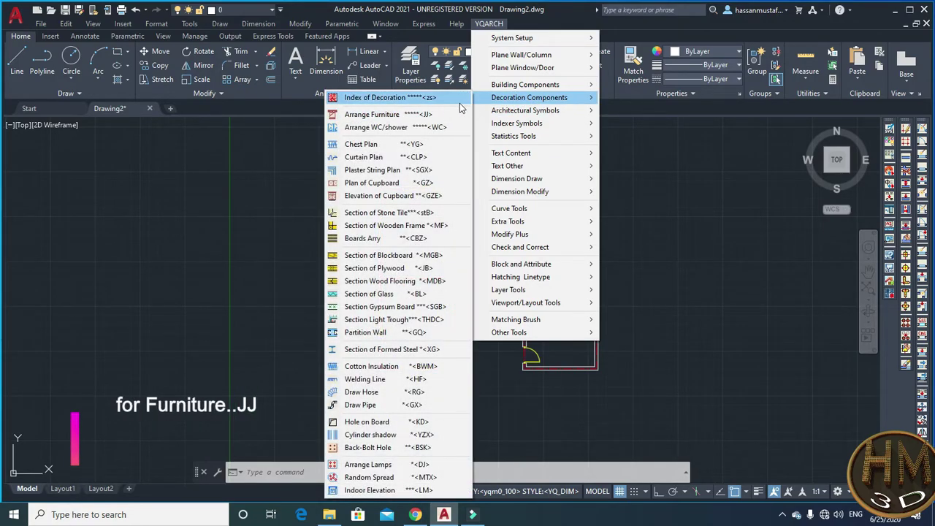
click(372, 115)
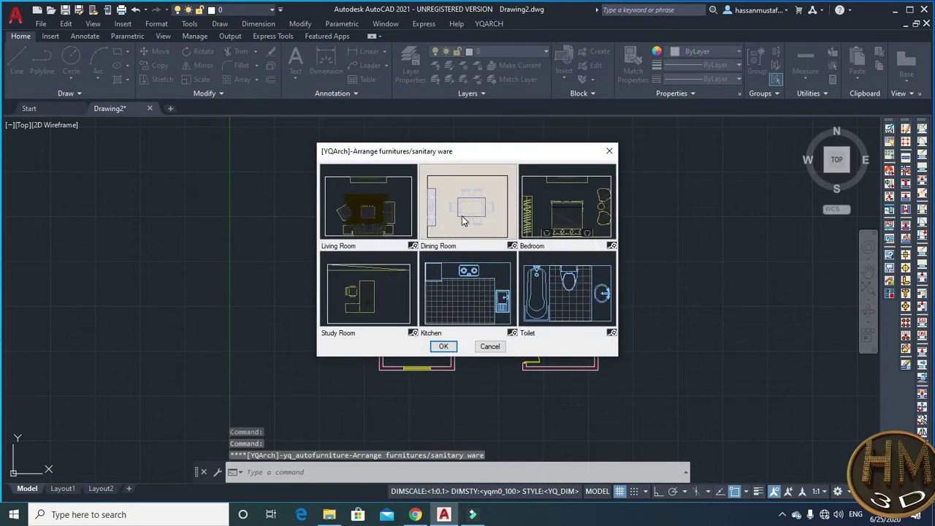
click(412, 247)
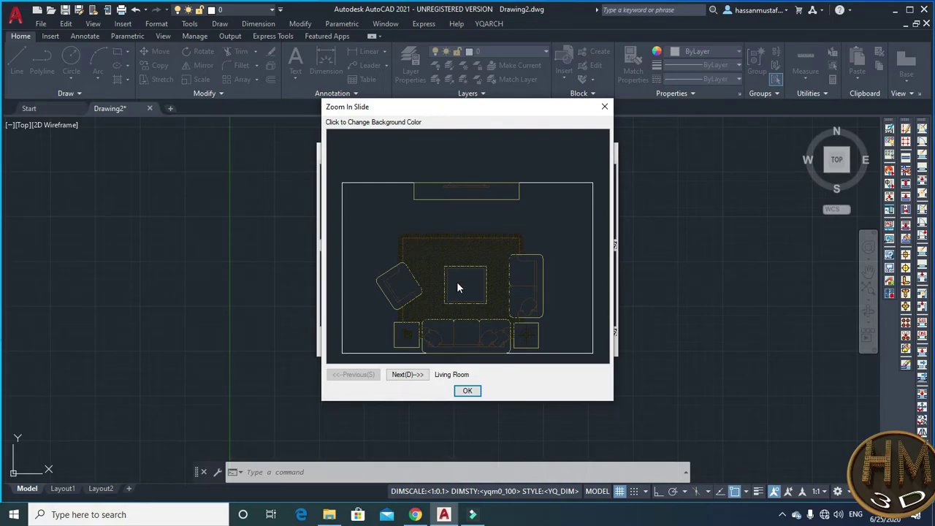
click(400, 374)
click(400, 374)
click(400, 374)
click(400, 375)
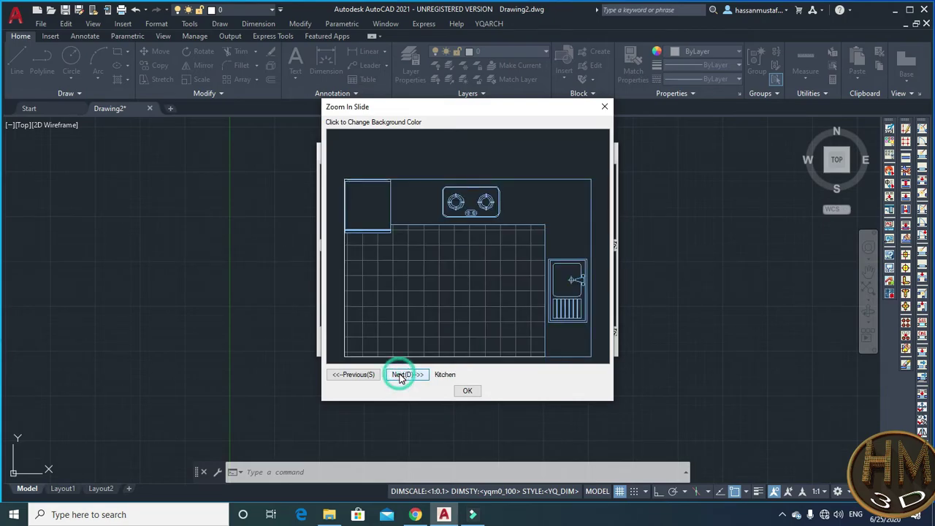
click(471, 393)
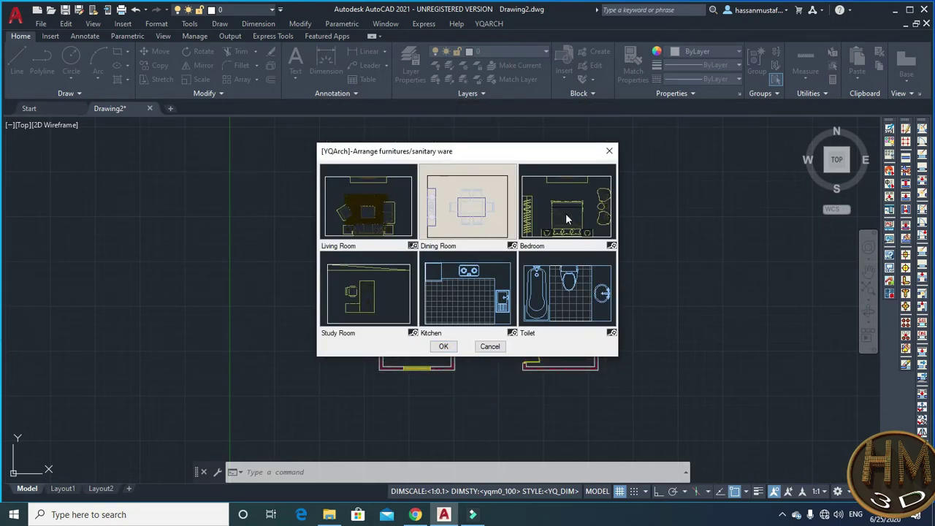
Select the Living Room layout and confirm it to begin furniture placement
click(376, 209)
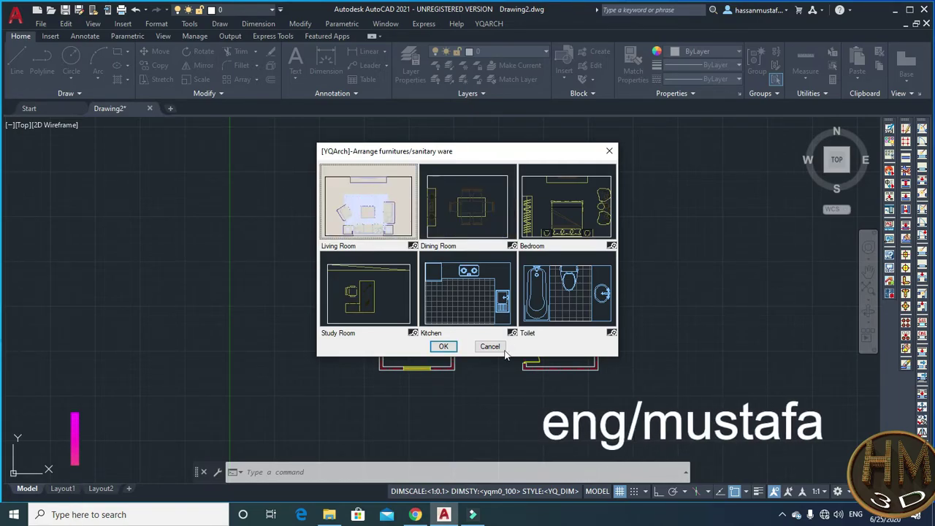
click(442, 348)
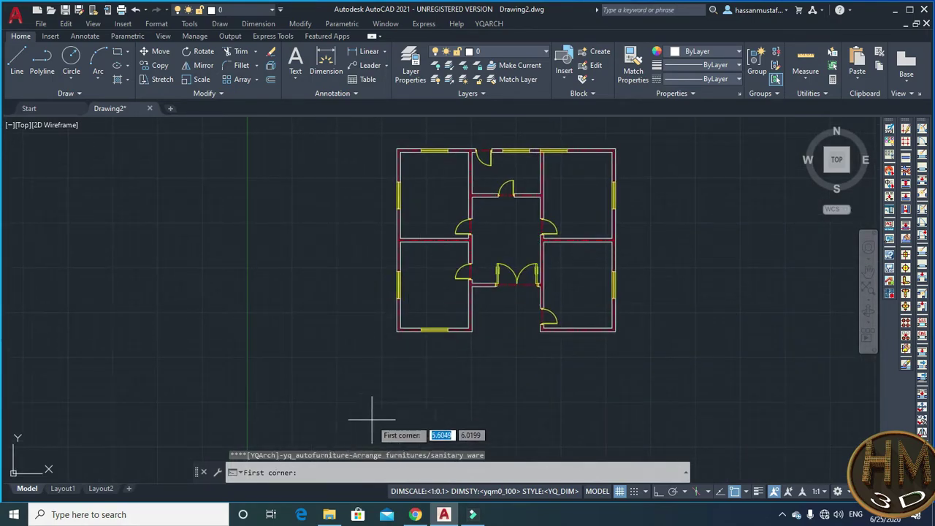
scroll(428, 267, up, 2)
middle_drag(427, 297, 409, 396)
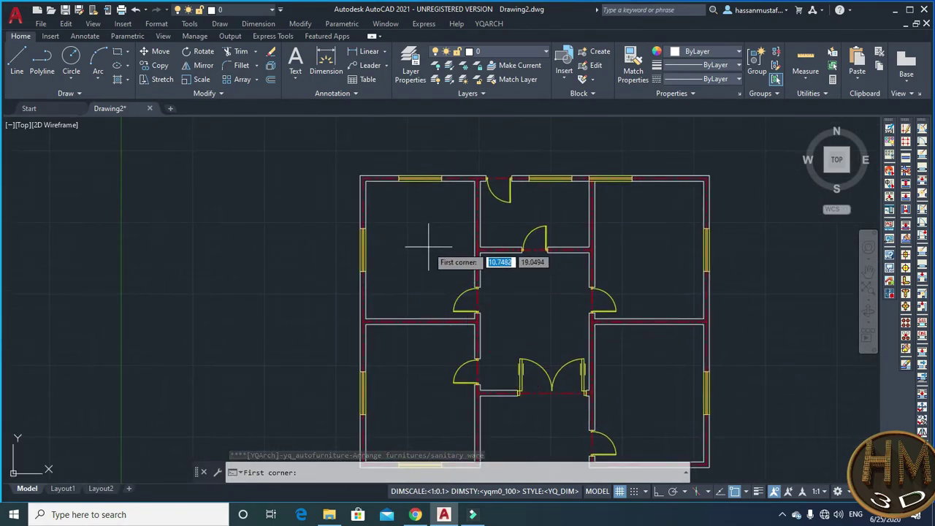
Pick the upper-left room's two corners and cycle its room type via Dining Room to Bedroom
click(366, 180)
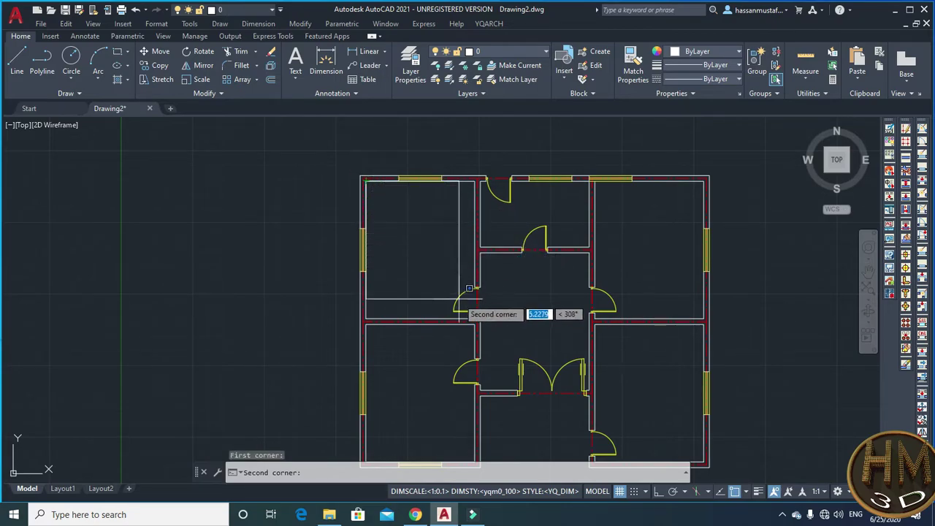
scroll(469, 289, up, 4)
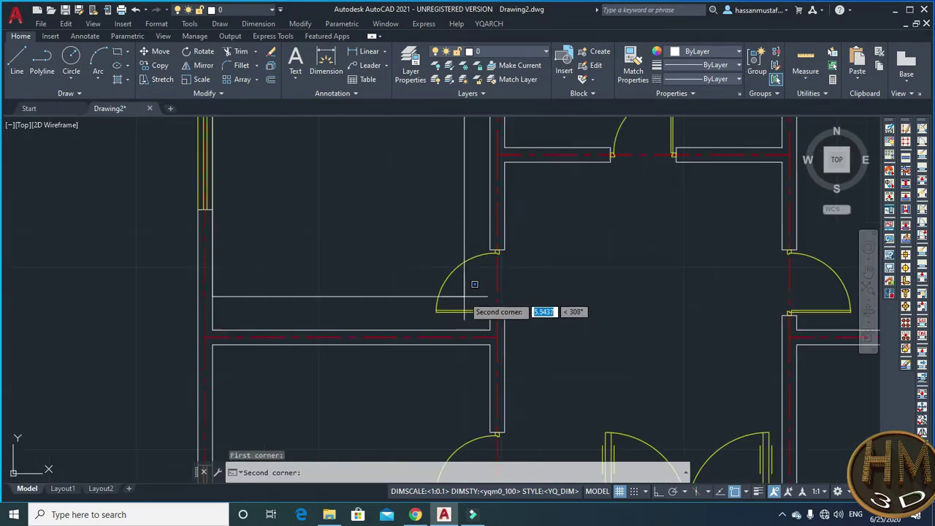
click(489, 329)
scroll(471, 248, down, 3)
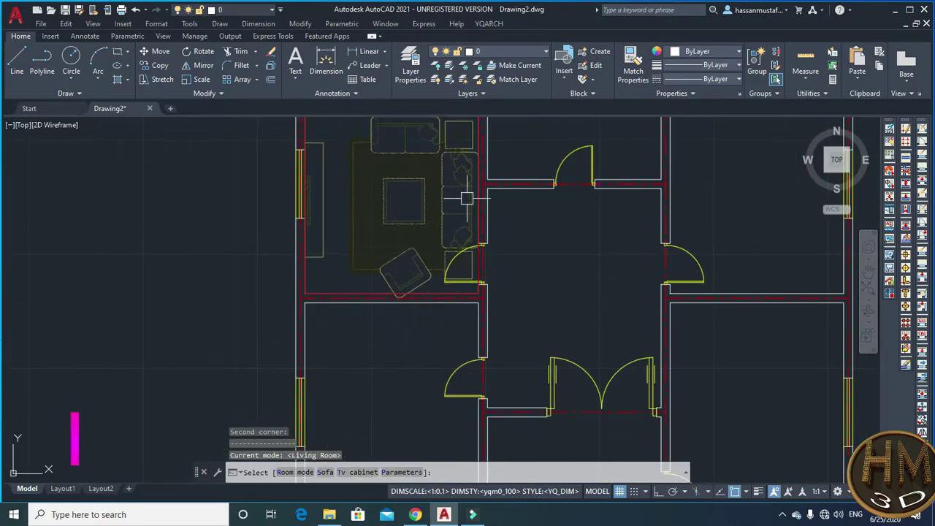
scroll(467, 197, down, 4)
scroll(438, 183, up, 4)
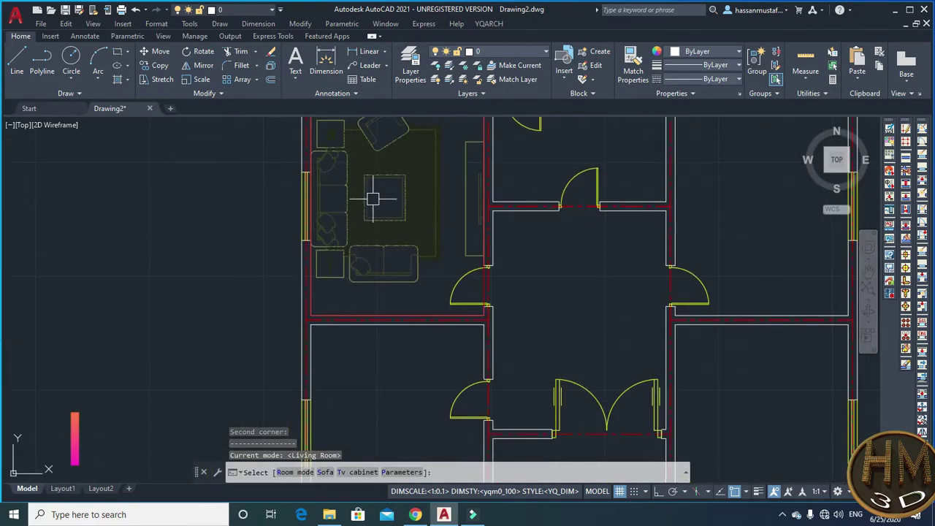
scroll(371, 192, down, 4)
mouse_move(372, 192)
middle_down()
mouse_move(396, 238)
mouse_move(386, 261)
middle_up()
scroll(380, 255, up, 4)
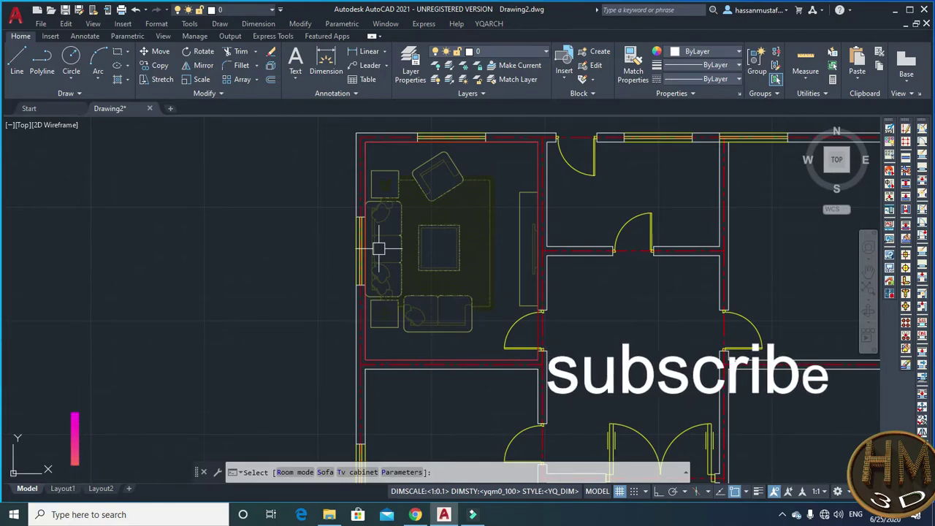
text(r)
key(Return)
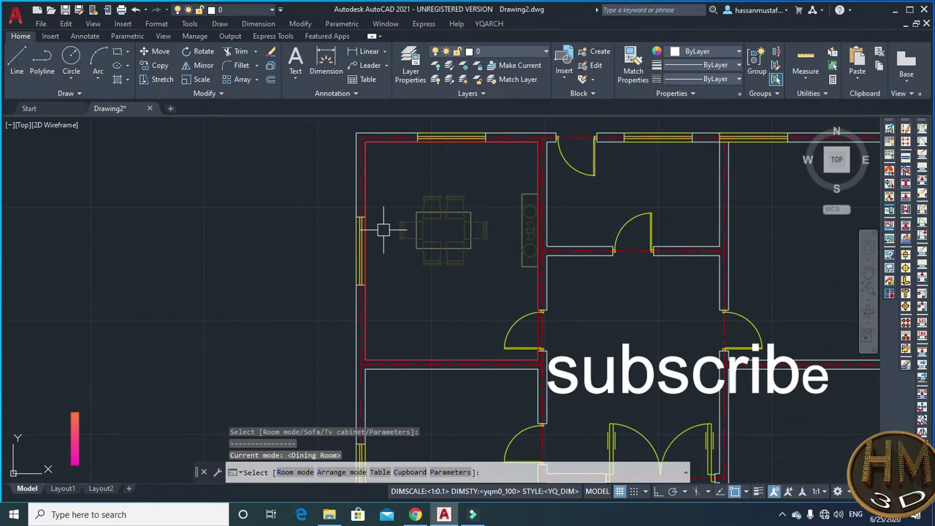
text(r)
key(Return)
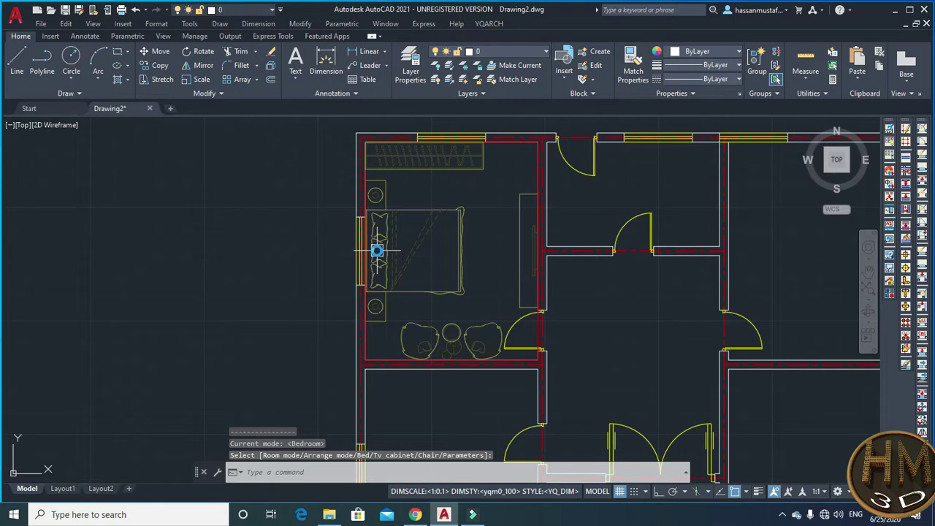
Cycle bedroom arrangements until armchairs sit at top and wardrobe at bottom, then accept
click(377, 250)
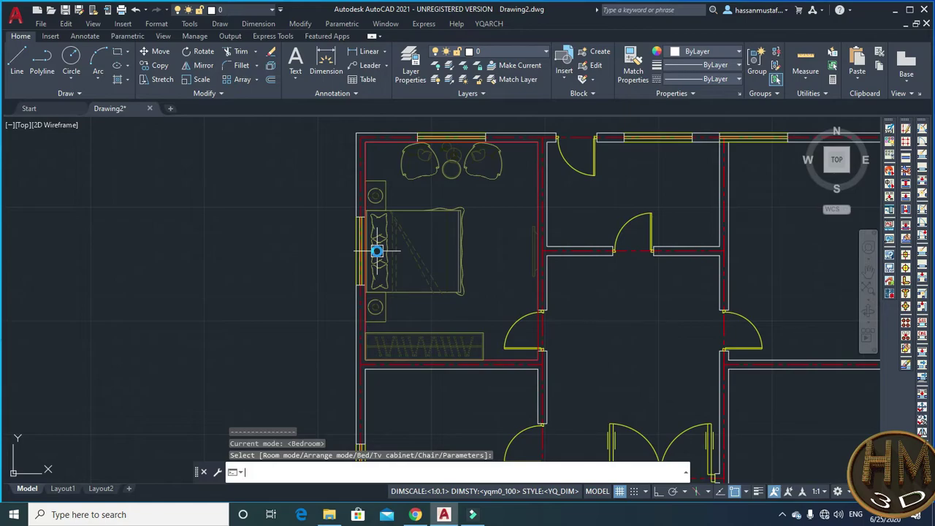
click(377, 251)
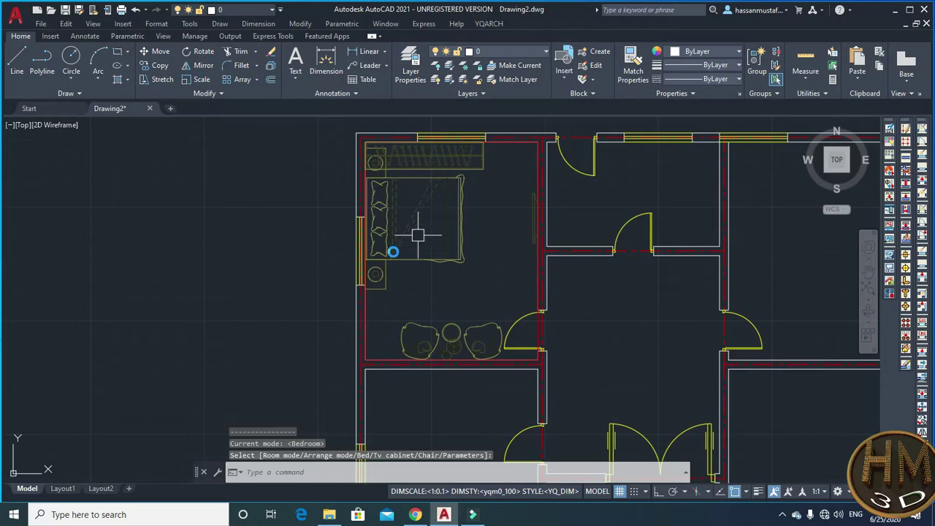
click(386, 260)
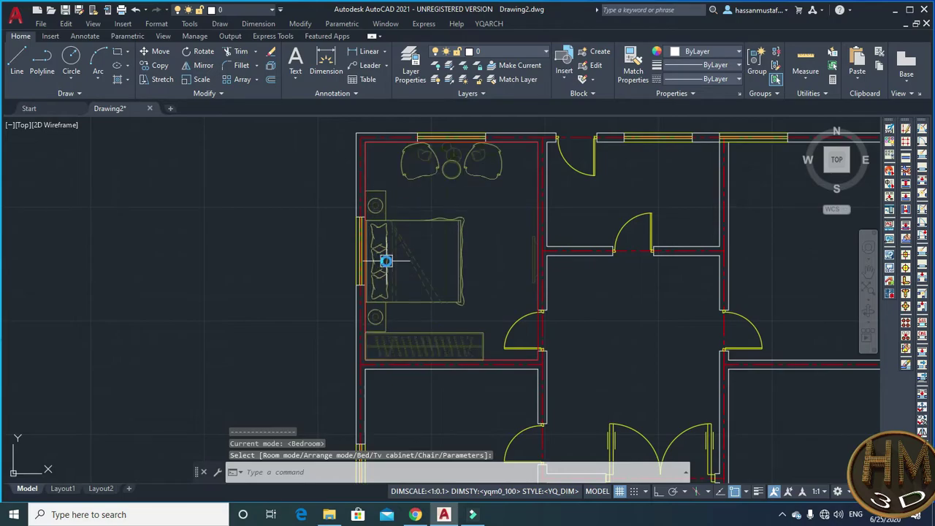
click(438, 209)
click(475, 161)
click(446, 261)
click(386, 244)
click(381, 243)
click(381, 243)
click(381, 243)
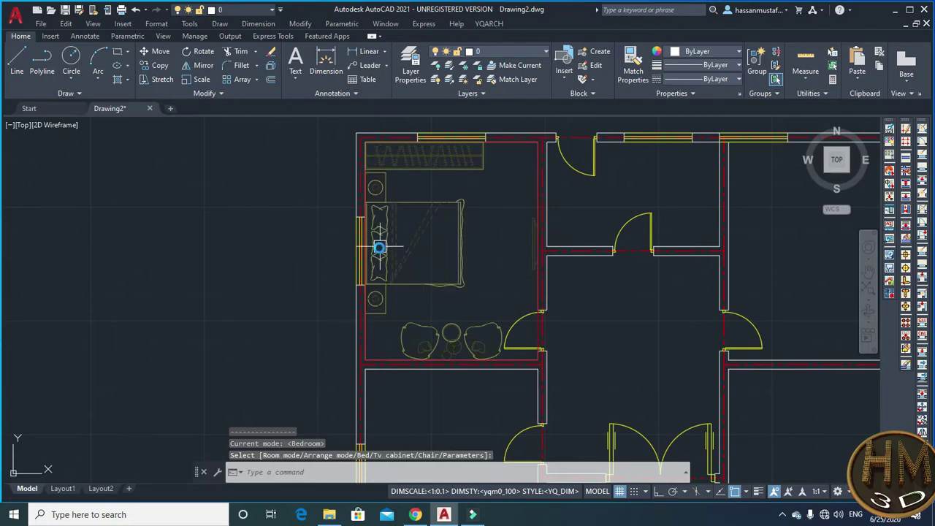
key(Return)
Pick the upper-right room's corners and switch its layout via Study Room to Kitchen
scroll(365, 186, down, 2)
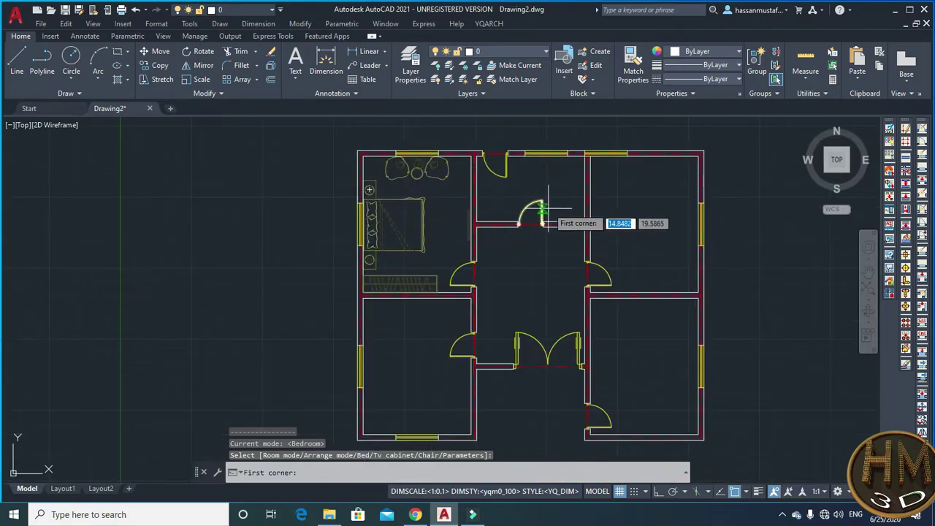
middle_drag(547, 212, 425, 212)
click(468, 156)
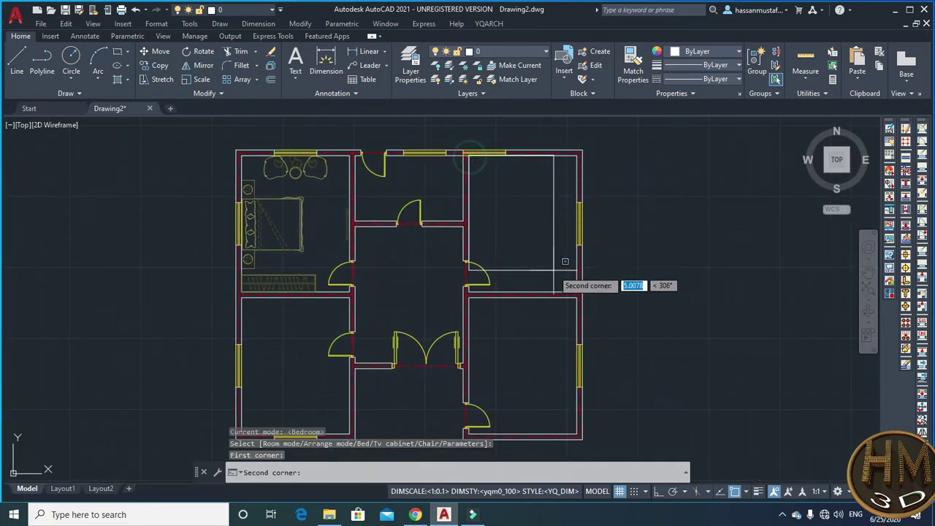
click(576, 291)
click(519, 256)
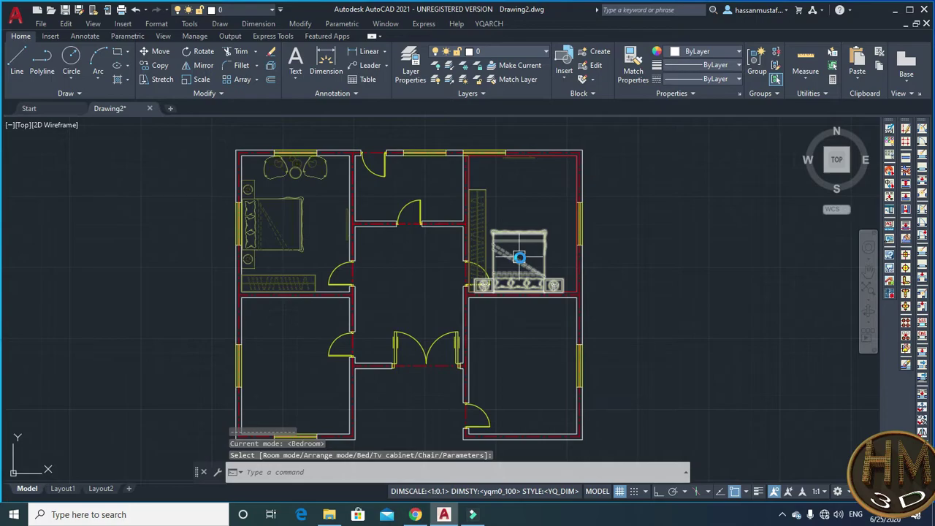
click(518, 257)
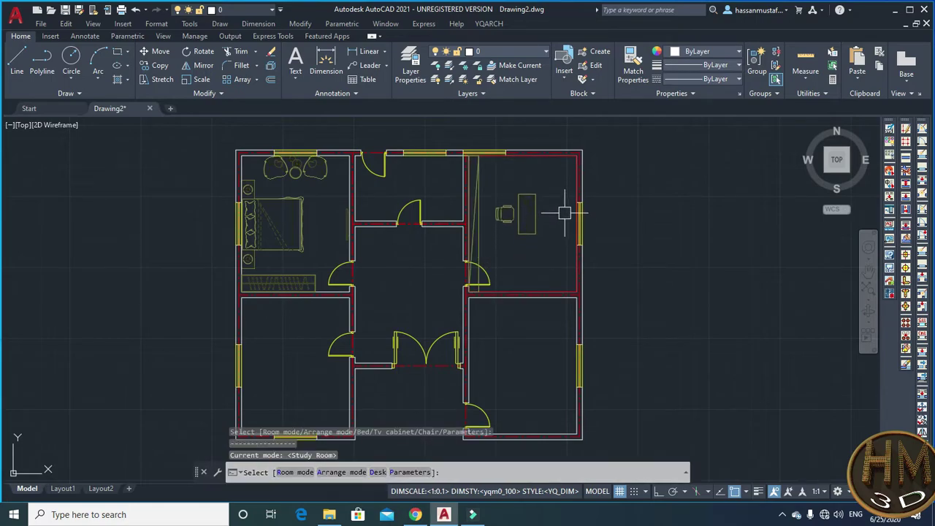
click(533, 194)
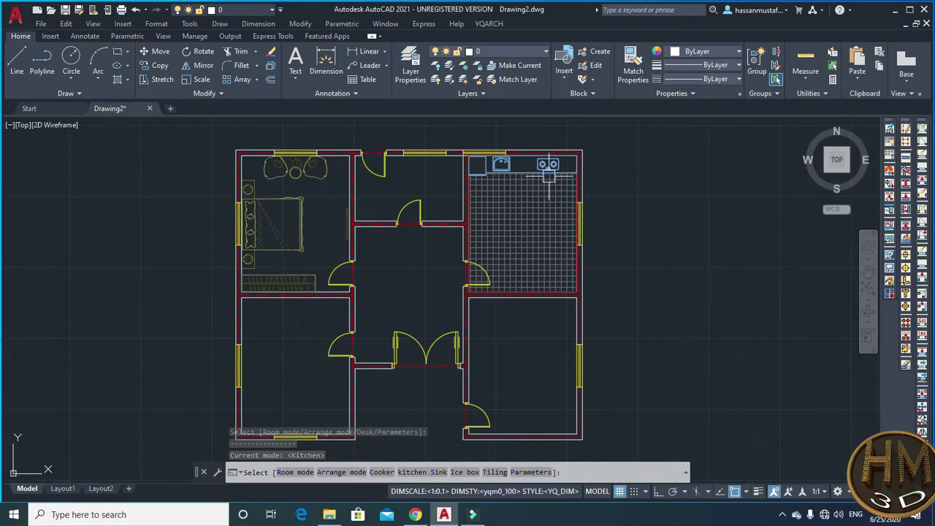
click(548, 176)
scroll(559, 189, down, 1)
scroll(563, 198, down, 1)
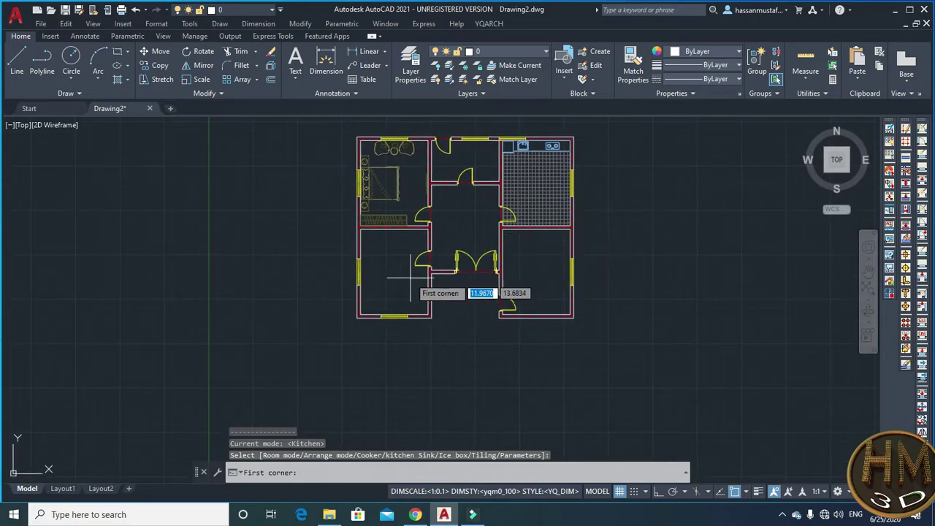
Pick the lower-left room's corners, cycle it to Dining Room, and centre the table set
scroll(358, 281, up, 2)
click(363, 196)
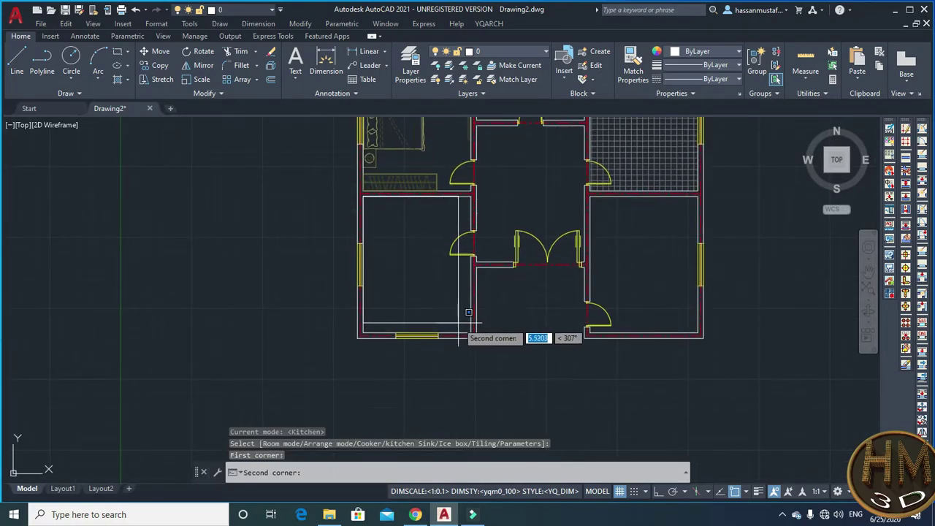
click(473, 328)
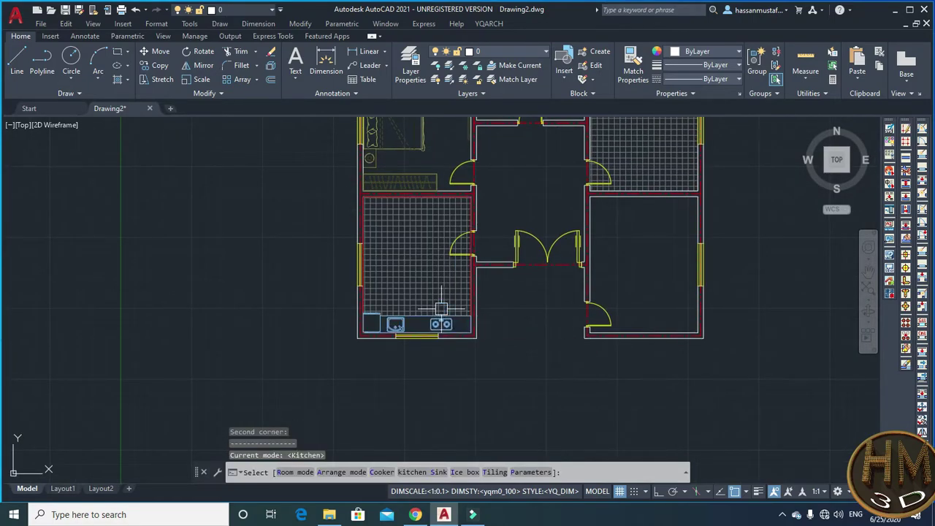
click(441, 309)
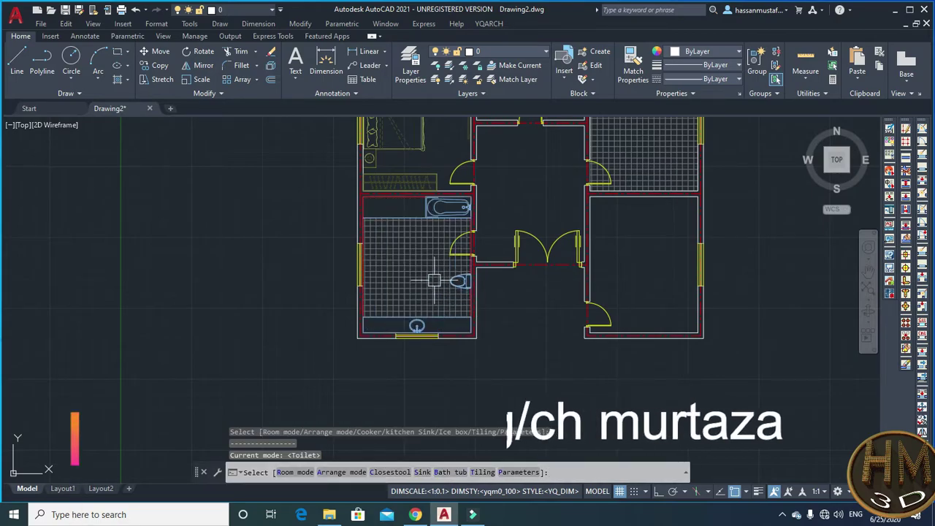
click(417, 292)
click(403, 255)
click(403, 255)
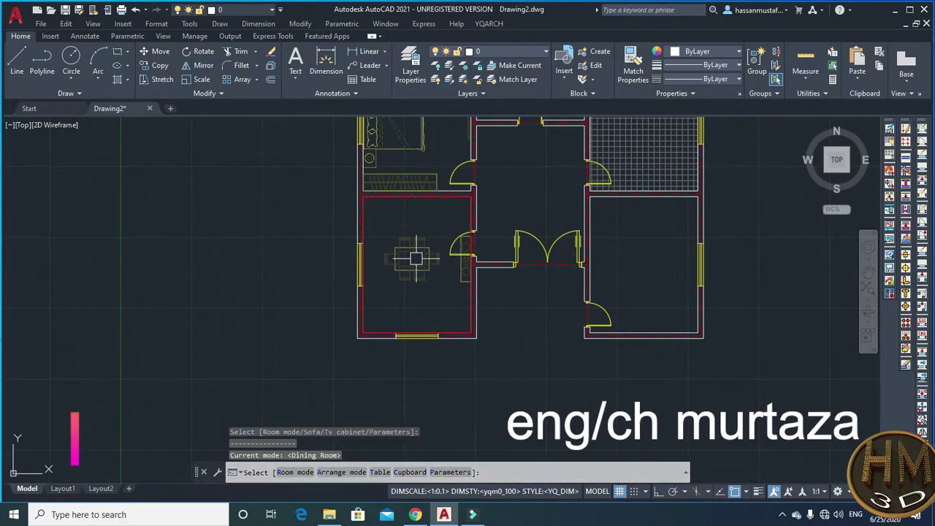
click(369, 241)
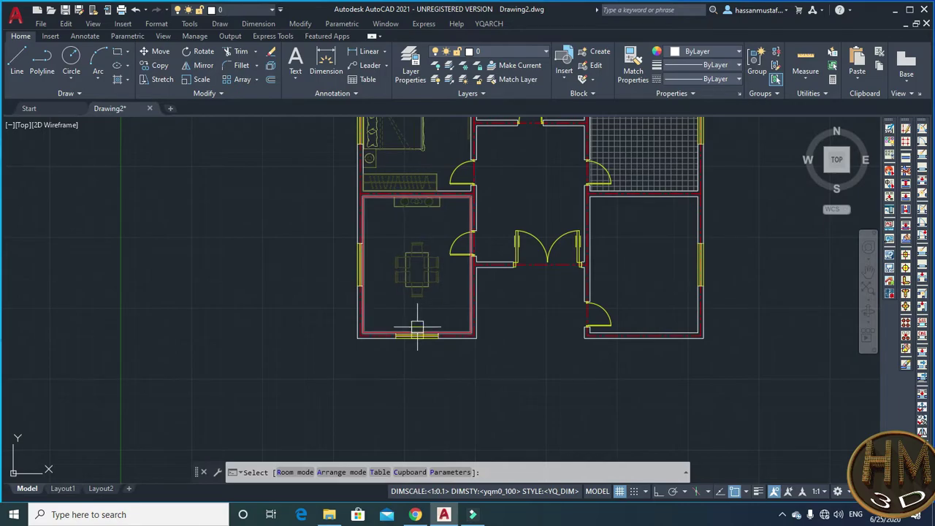
Accept the dining layout and pick the lower-right room's two corners
click(417, 329)
middle_drag(409, 241, 350, 214)
scroll(390, 239, up, 1)
scroll(394, 234, up, 2)
scroll(351, 214, down, 2)
scroll(417, 224, down, 1)
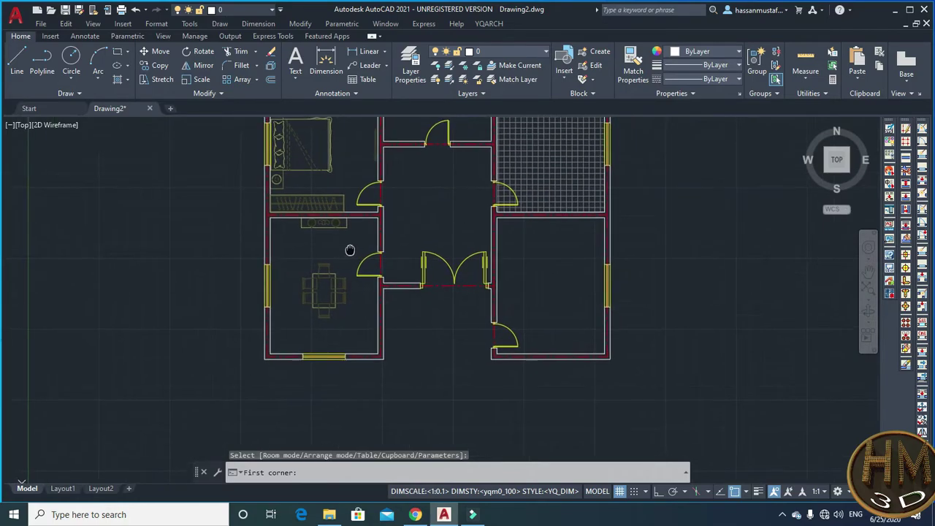
click(495, 216)
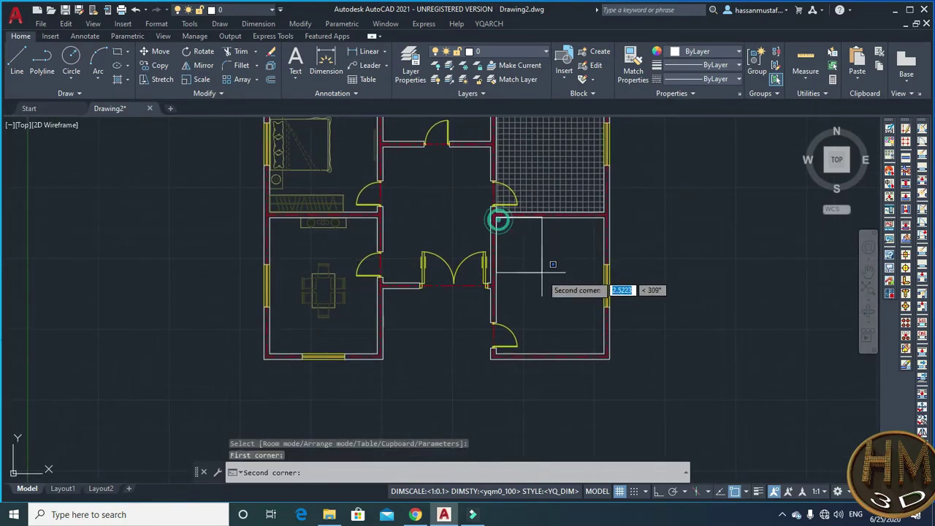
click(602, 355)
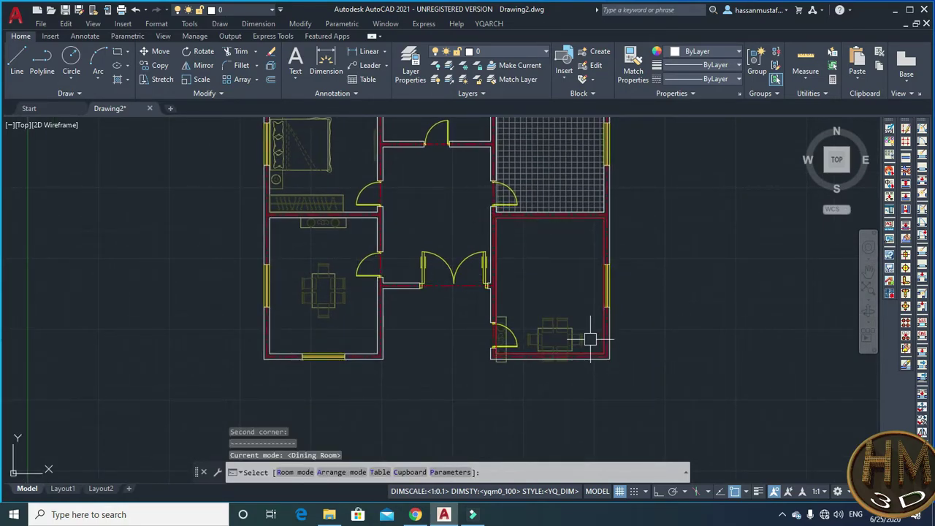
Cycle the lower-right room type through Bedroom, Study, Kitchen and Bathroom to Living Room
text(r)
key(Return)
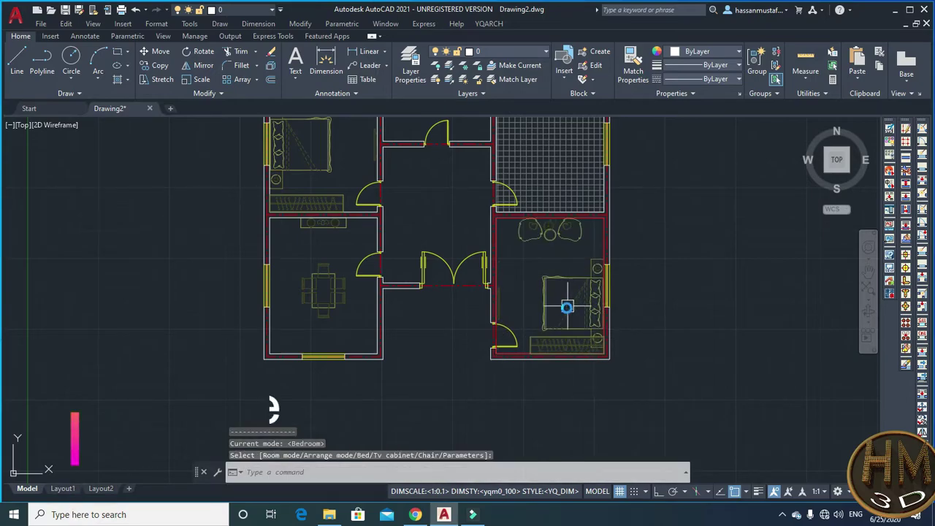
text(r)
key(Return)
text(r)
key(Return)
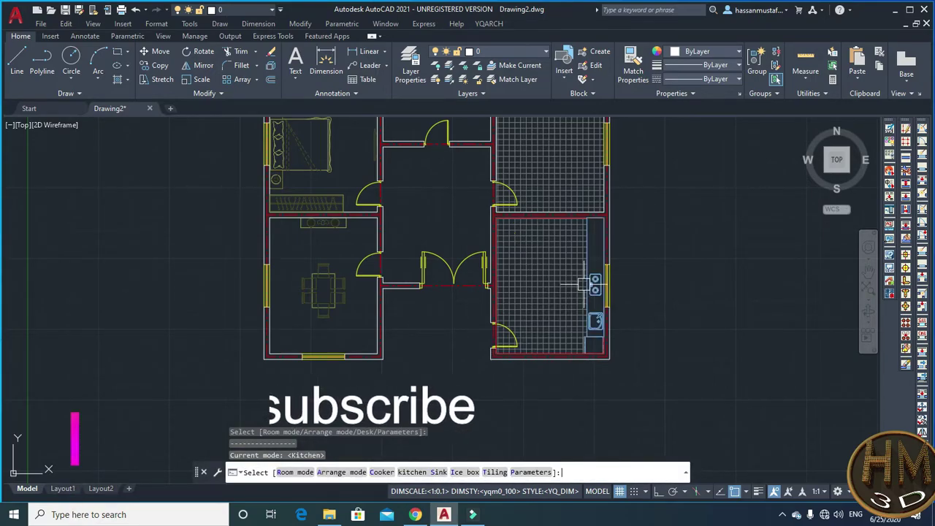
scroll(592, 281, down, 2)
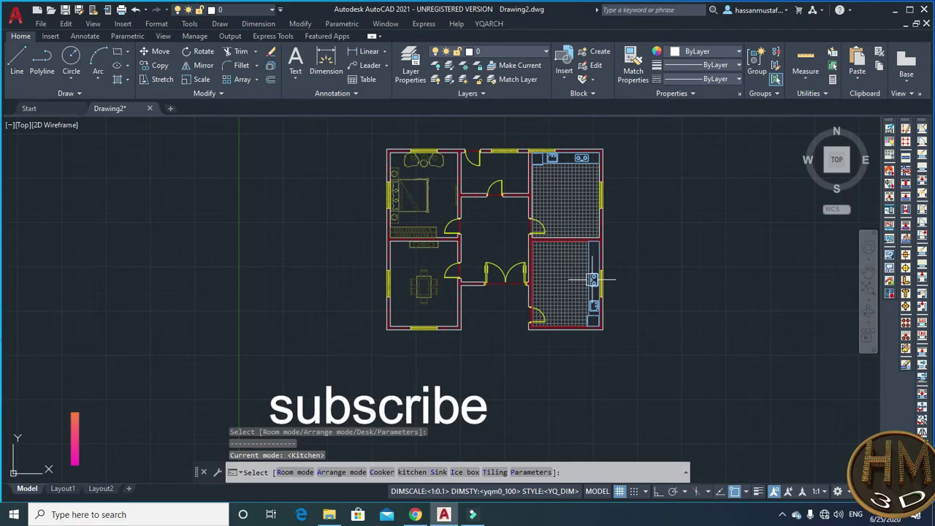
scroll(593, 280, up, 2)
scroll(590, 277, down, 2)
scroll(593, 281, up, 2)
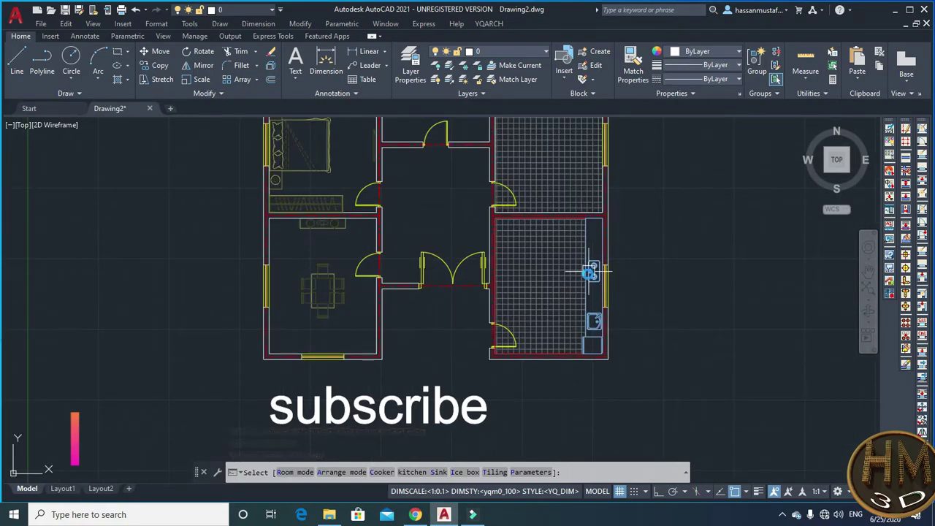
click(569, 287)
click(581, 284)
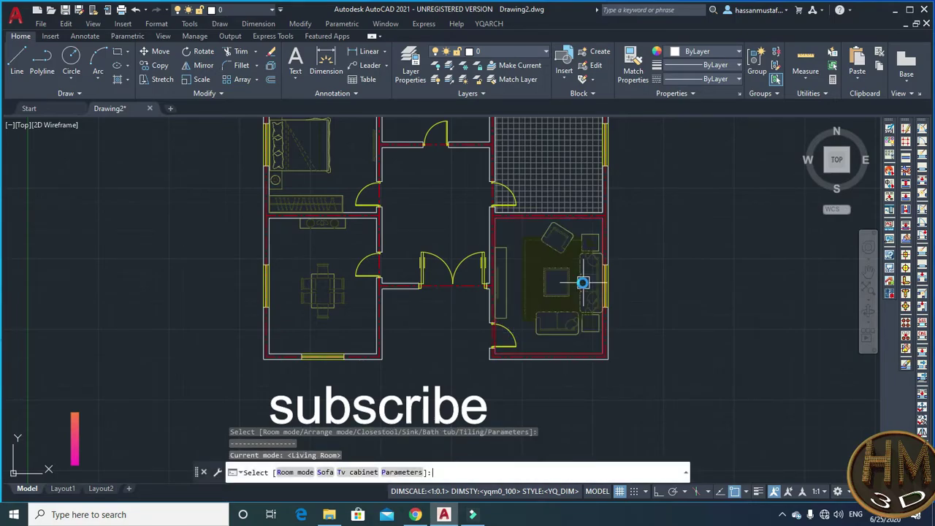
Choose a sofa-and-rug living-room variant, keep it, and cancel the furnishing command
click(582, 285)
click(590, 287)
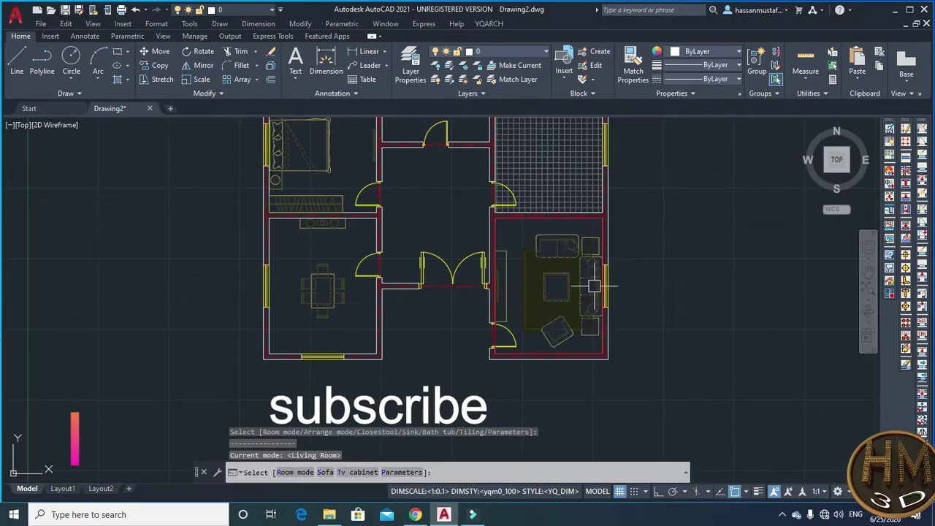
click(595, 274)
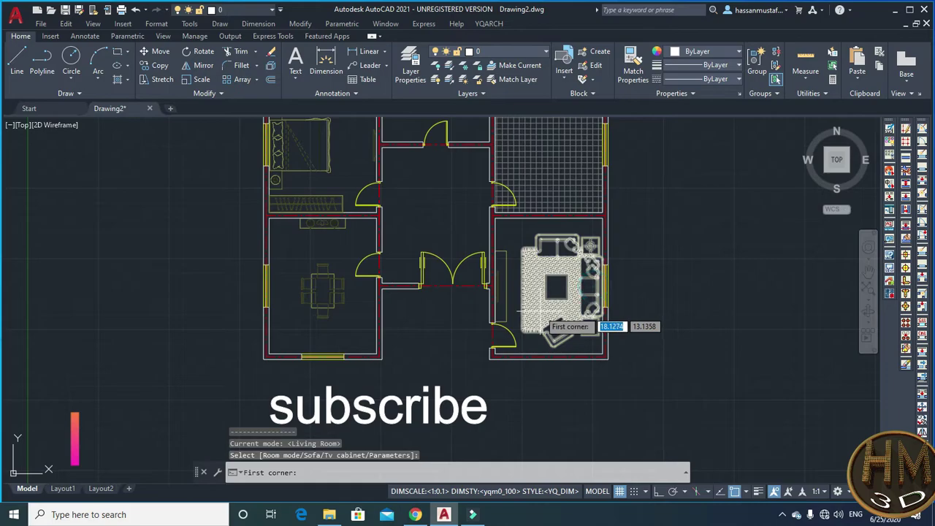
scroll(570, 328, down, 1)
scroll(511, 234, down, 1)
scroll(499, 219, up, 3)
key(Escape)
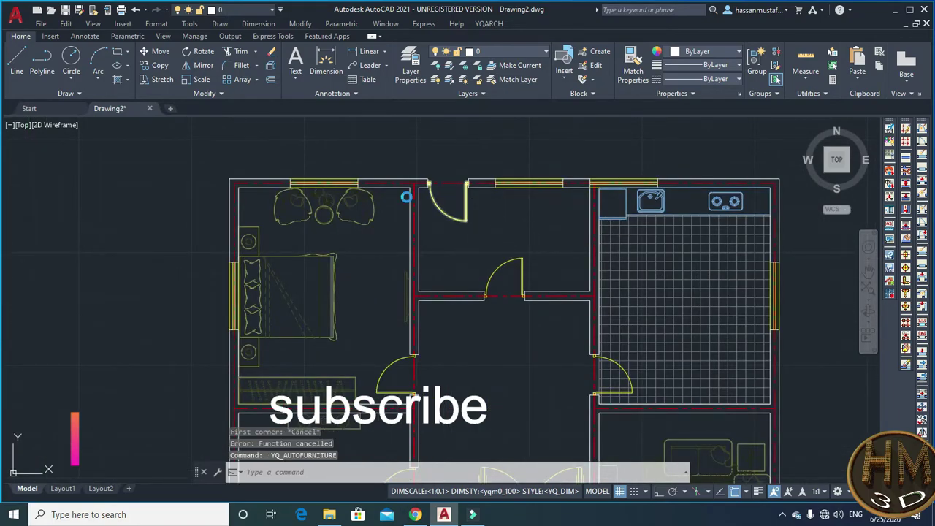
key(Return)
Pick the top-centre room's corners and cycle its type to a bathroom with bathtub, toilet, washbasin
click(444, 346)
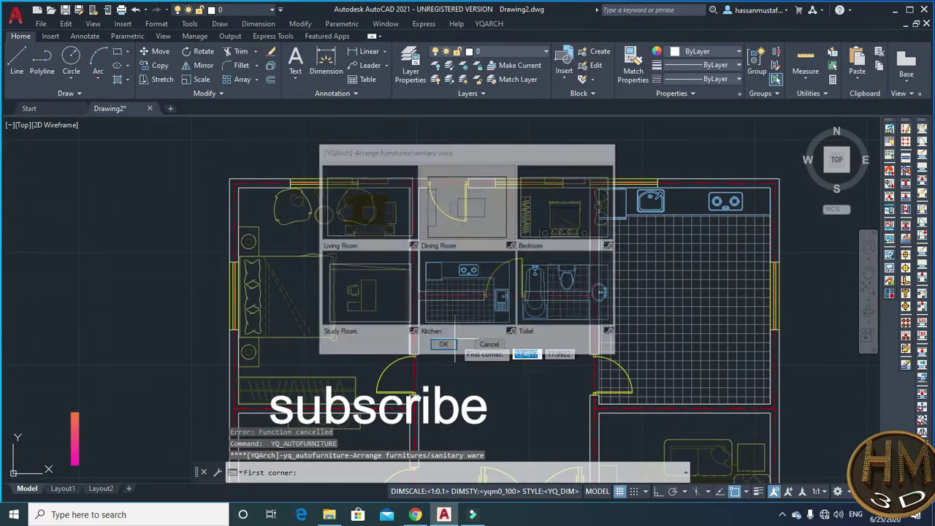
click(419, 191)
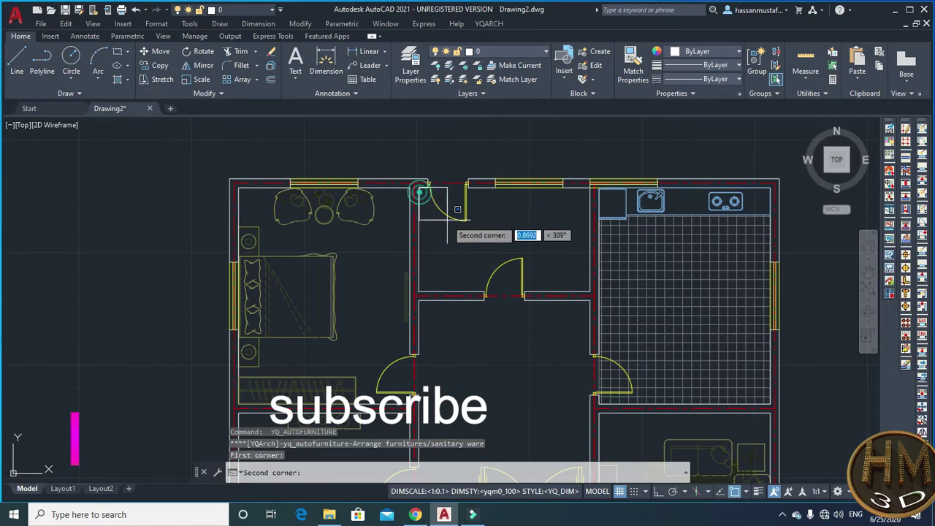
click(589, 293)
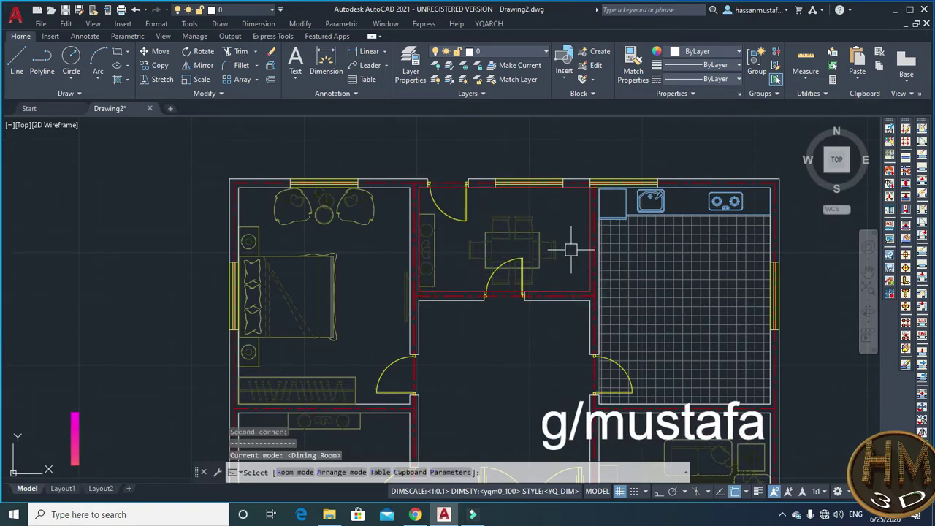
key(Return)
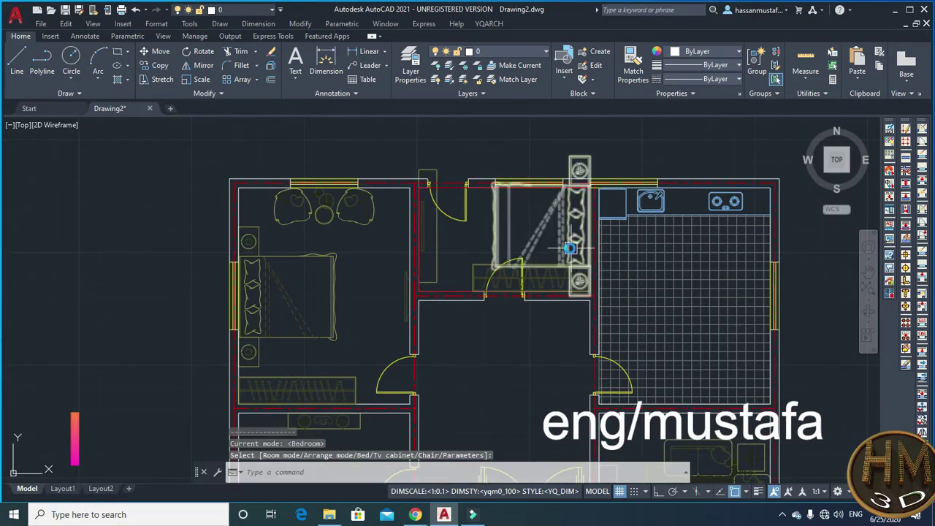
key(Return)
key(Return)
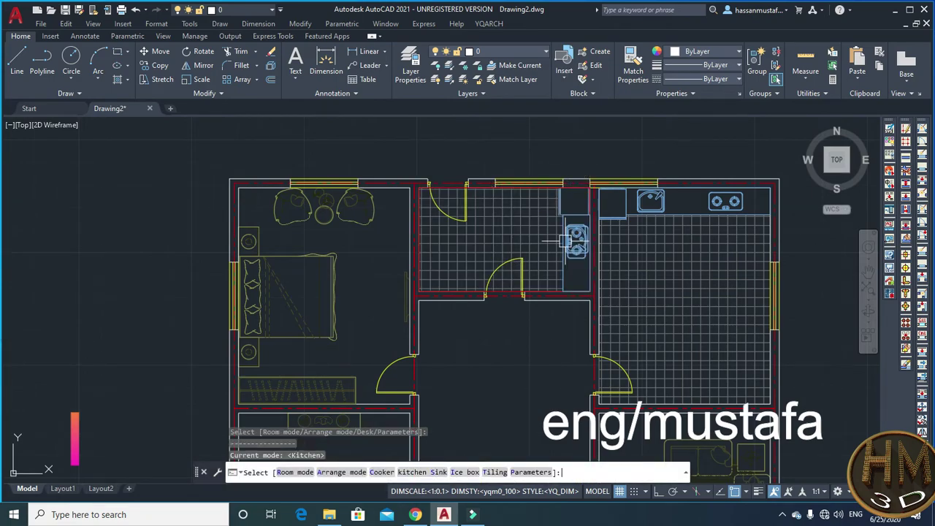
key(Return)
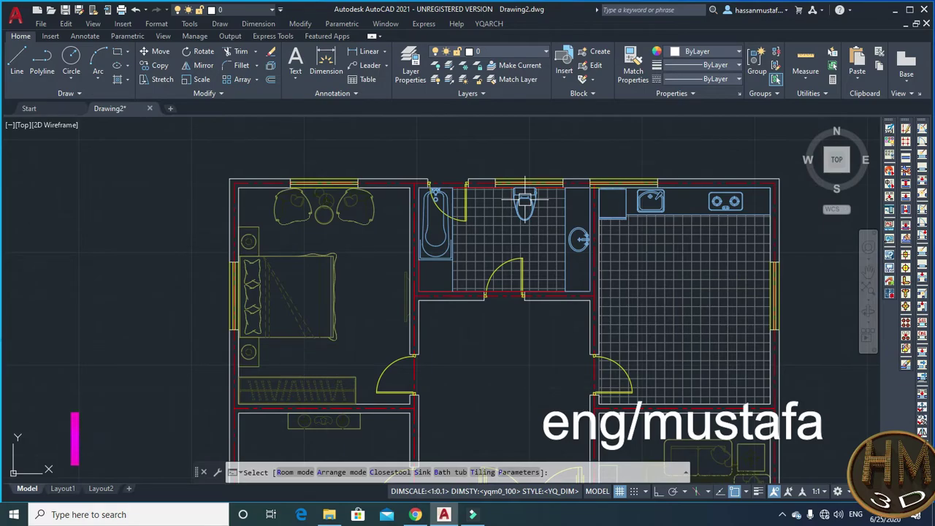
click(520, 201)
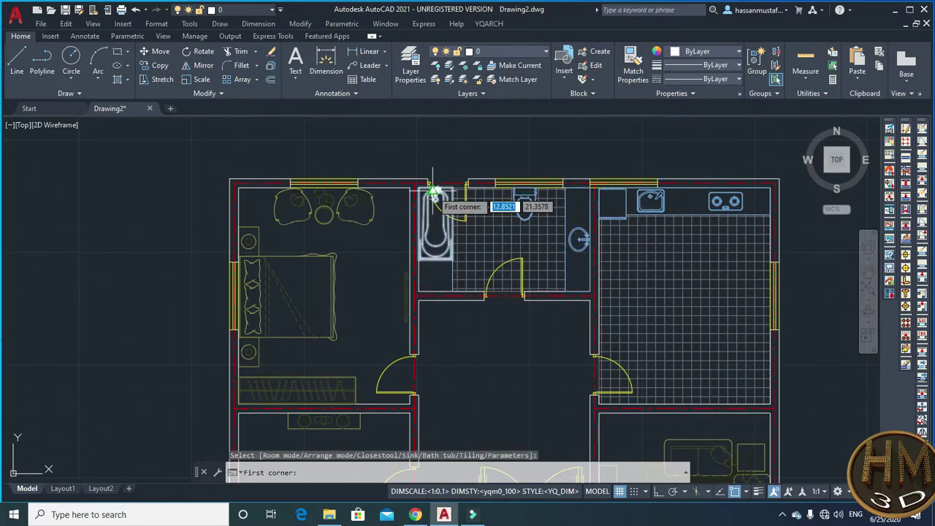
Erase the swing door in the bathroom's top wall that clashes with the bathtub, using the YQArch erase command
key(Escape)
scroll(433, 190, up, 2)
scroll(452, 205, up, 2)
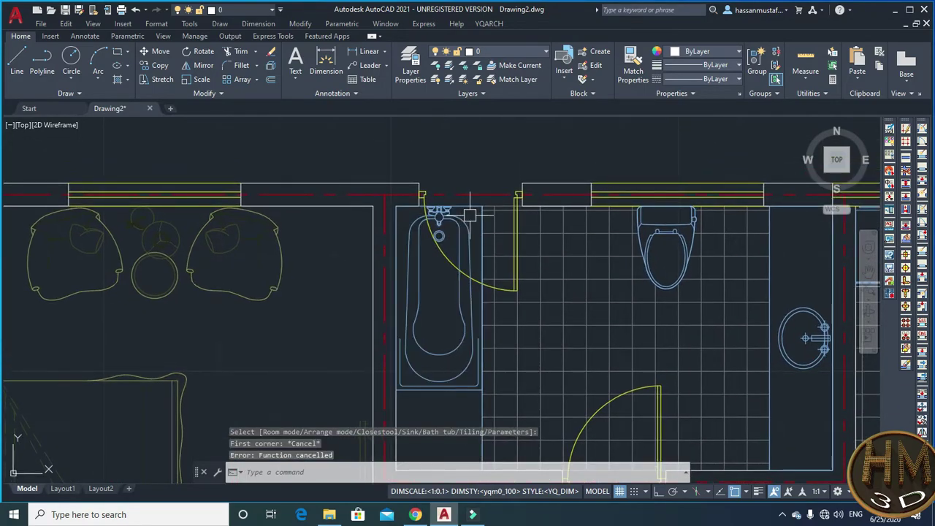
text(e)
key(Return)
scroll(468, 197, up, 2)
click(476, 196)
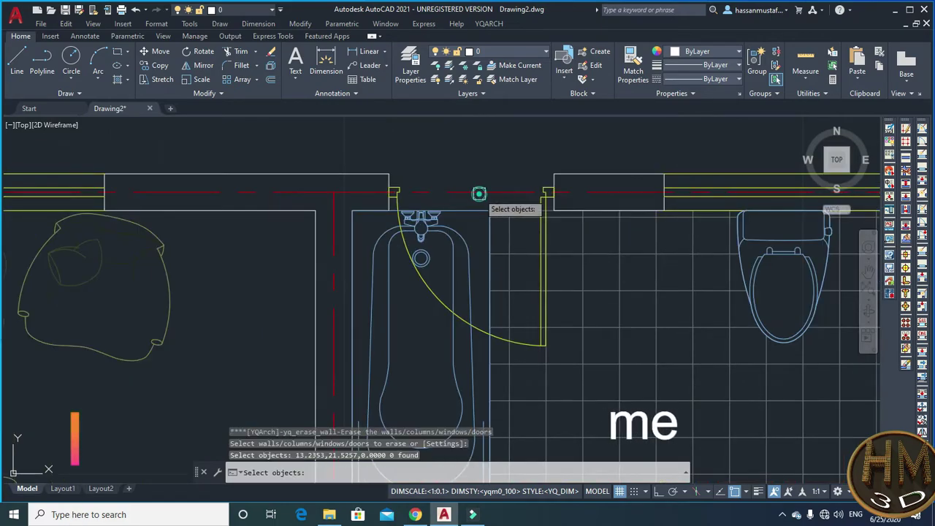
click(540, 199)
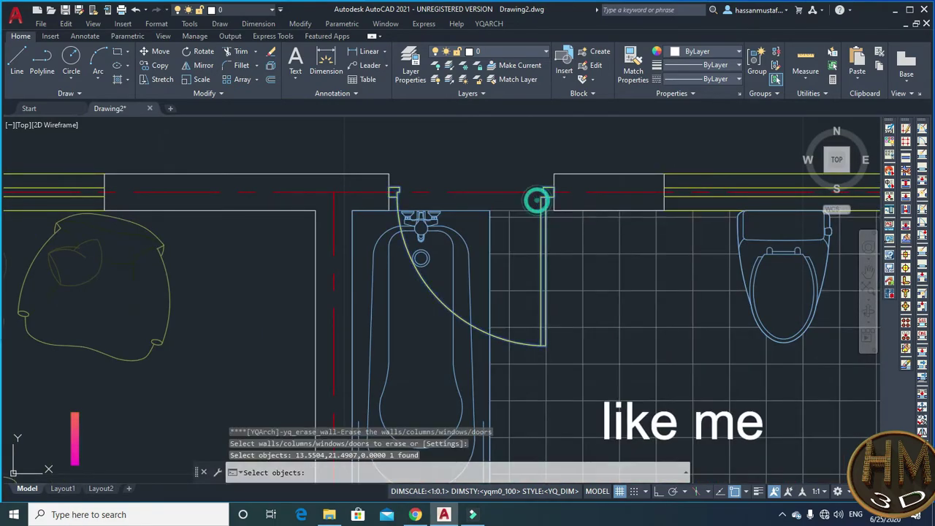
key(Return)
Zoom back out to review the fully furnished floor plan
scroll(478, 212, down, 3)
scroll(482, 226, down, 1)
scroll(488, 246, up, 1)
key(Escape)
key(Escape)
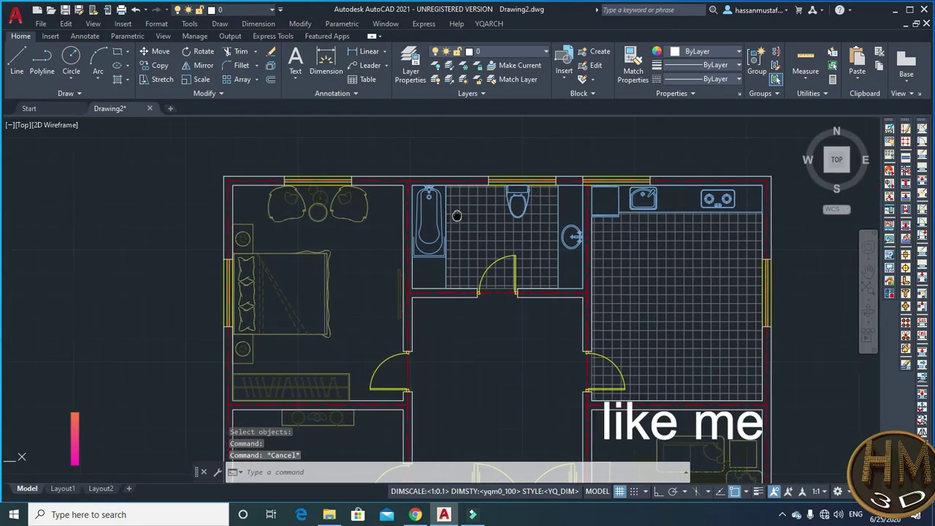
scroll(488, 246, down, 1)
scroll(479, 242, down, 3)
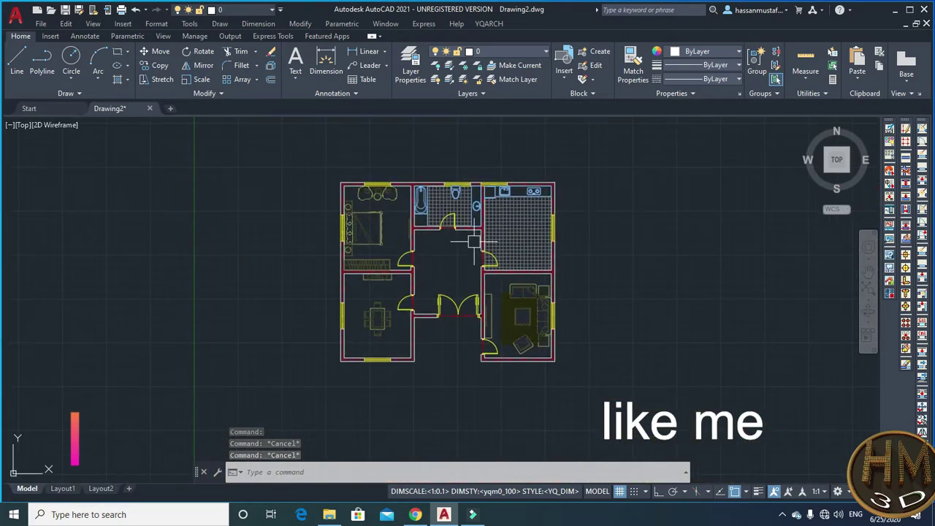
middle_drag(475, 241, 463, 252)
key(Escape)
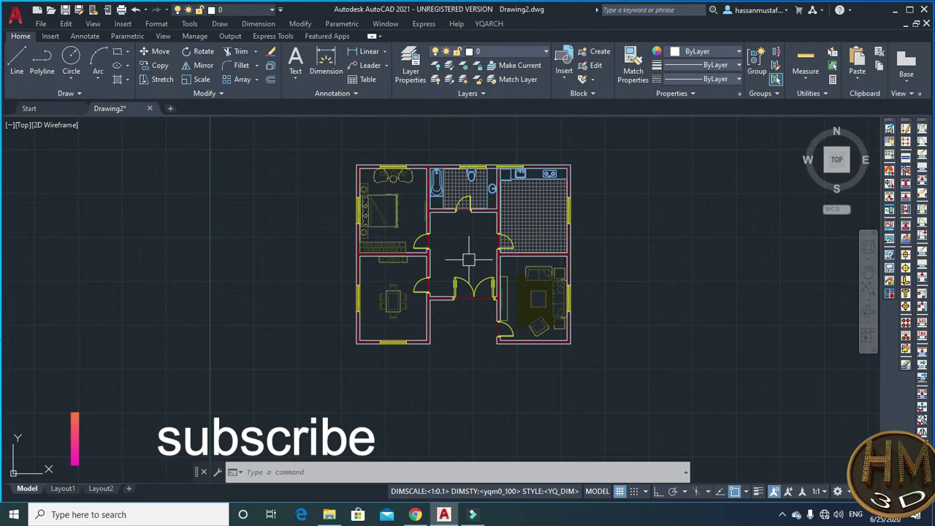
scroll(468, 259, up, 3)
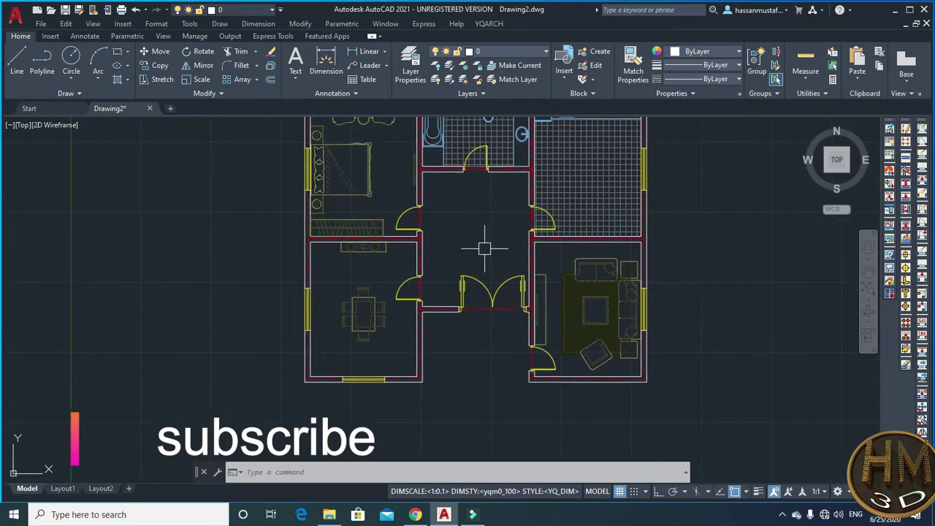
scroll(484, 248, down, 2)
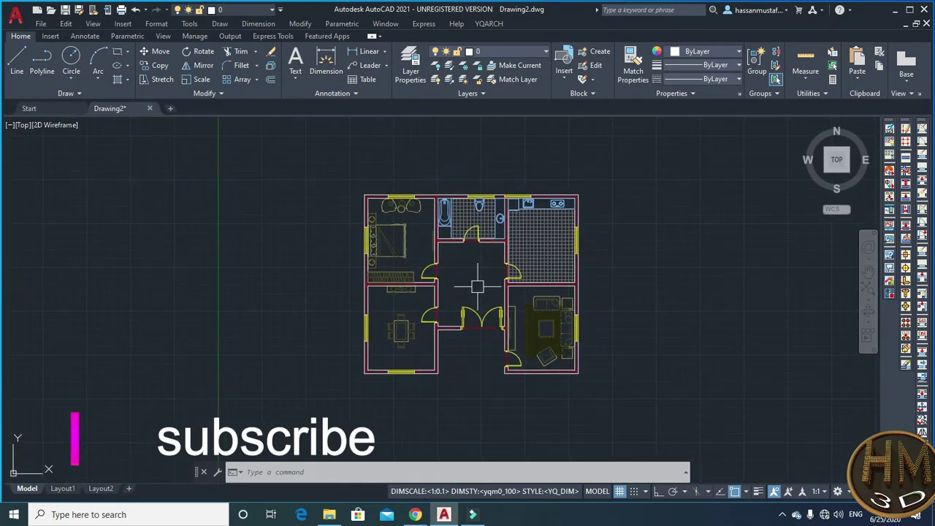